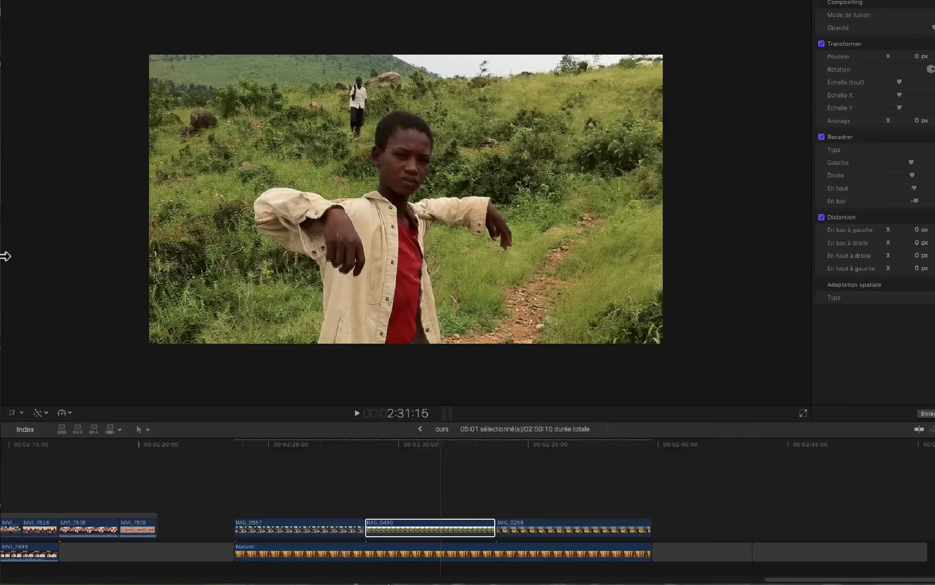
# Frame the lower part of IMG_0490 at full width with the Recadrer crop and keyframe it at the clip's start, 2:28:18
pyautogui.click(22, 412)
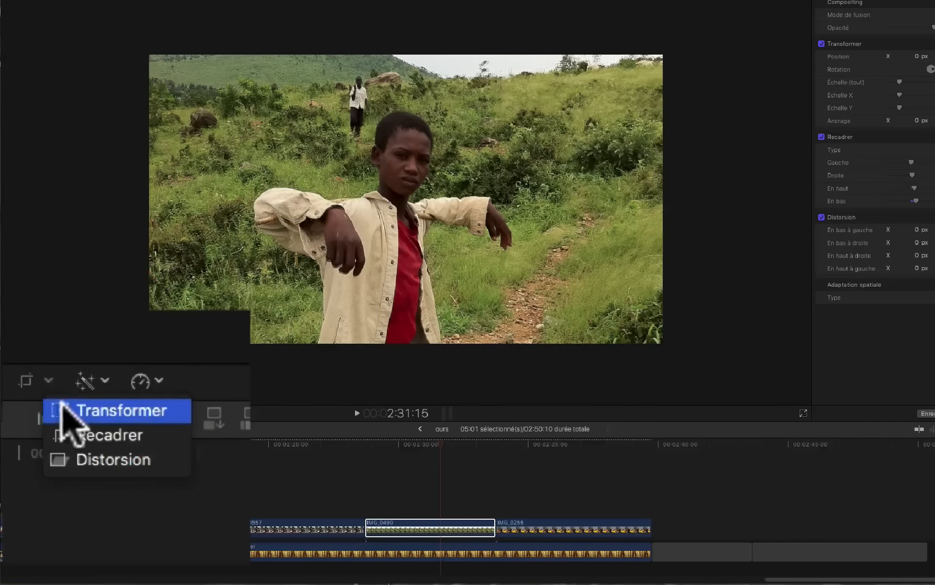
pyautogui.click(66, 434)
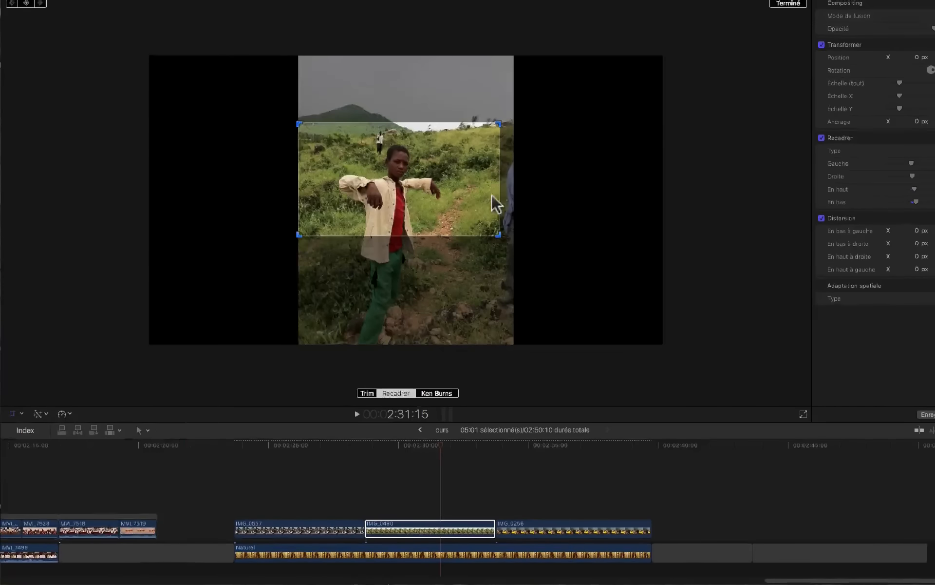
pyautogui.moveTo(458, 178); pyautogui.dragTo(454, 293)
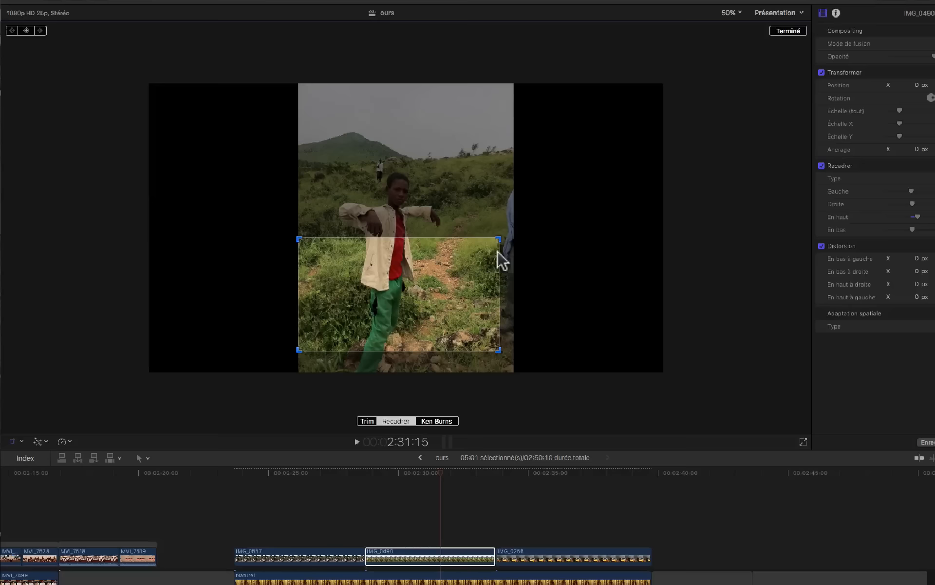
pyautogui.moveTo(498, 240); pyautogui.dragTo(515, 229)
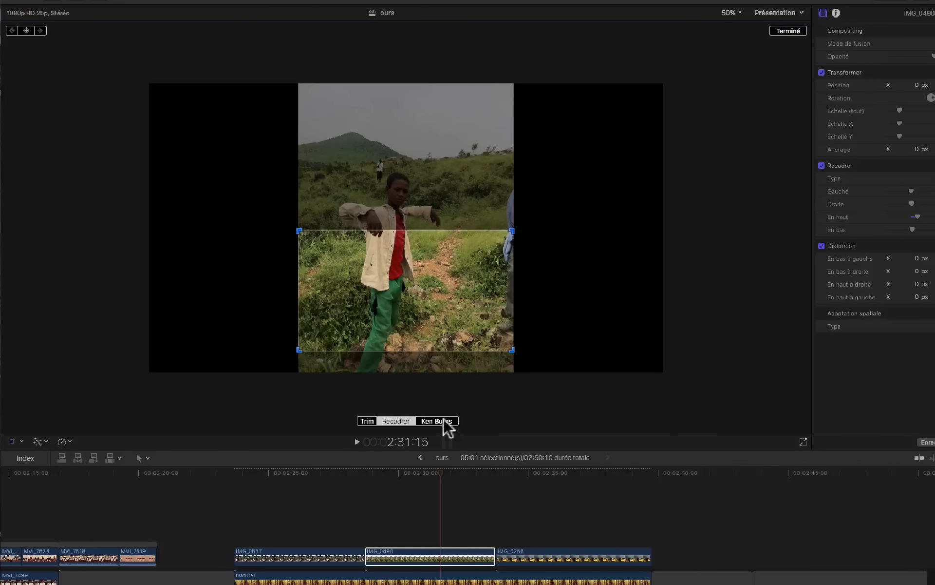
pyautogui.moveTo(440, 478); pyautogui.dragTo(366, 483)
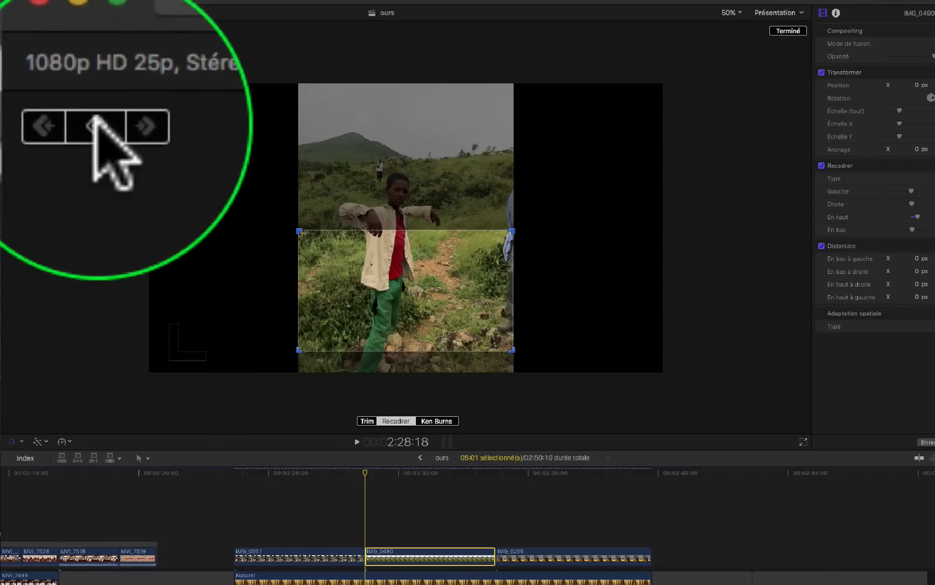
pyautogui.click(95, 119)
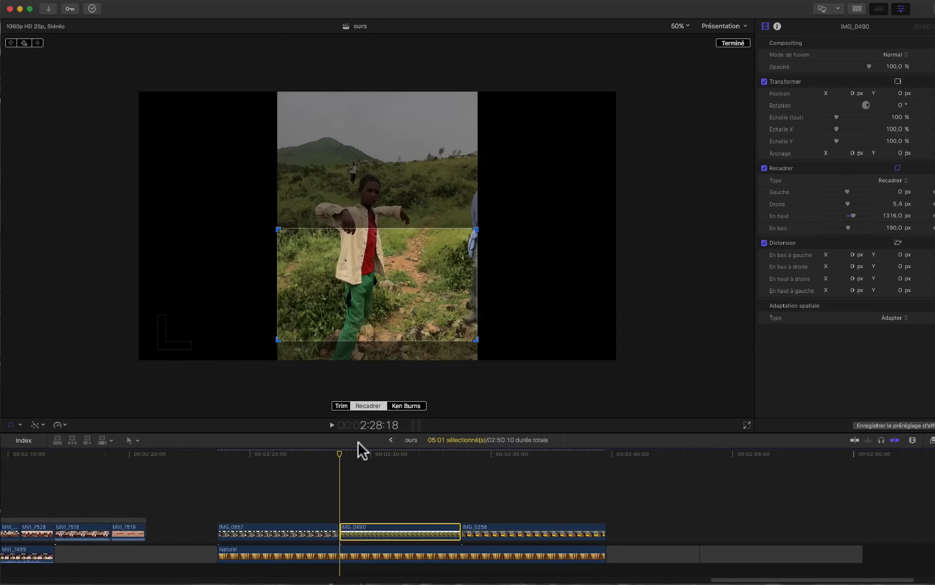
# At 2:33:11, raise IMG_0490's crop frame over the boy's upper body and shrink it to about 128.3 px right, 672.8 px top and 902.4 px bottom
pyautogui.moveTo(339, 454); pyautogui.dragTo(454, 477)
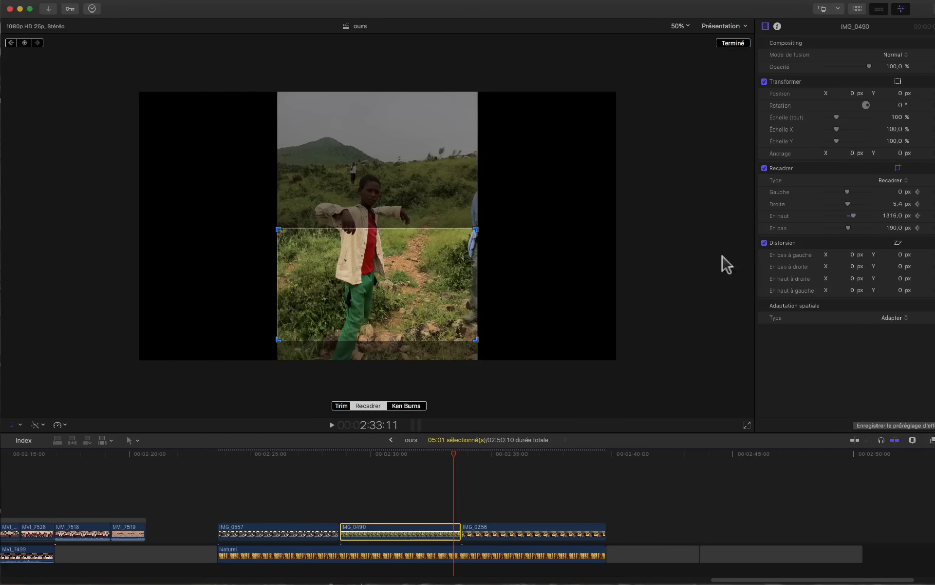
pyautogui.moveTo(352, 263); pyautogui.dragTo(357, 195)
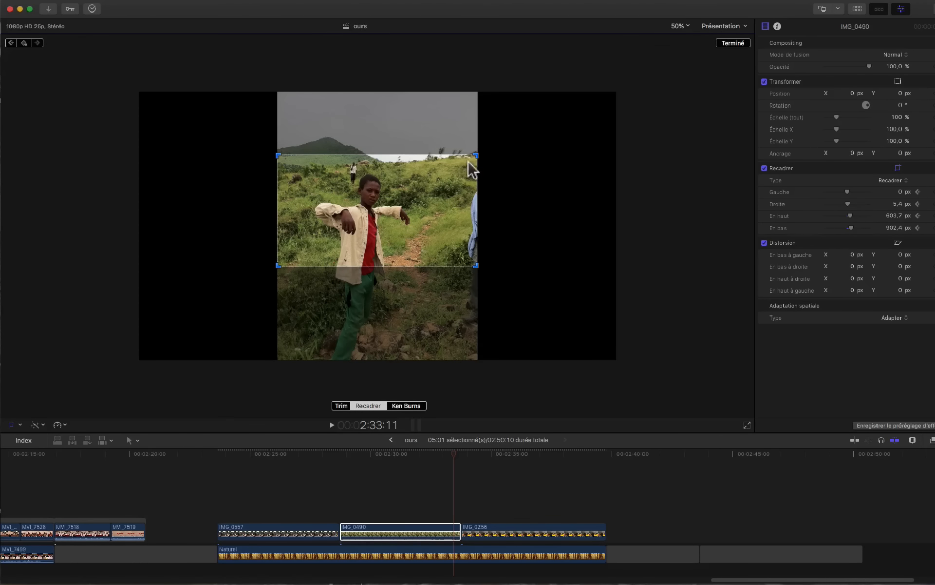
pyautogui.moveTo(476, 155); pyautogui.dragTo(463, 162)
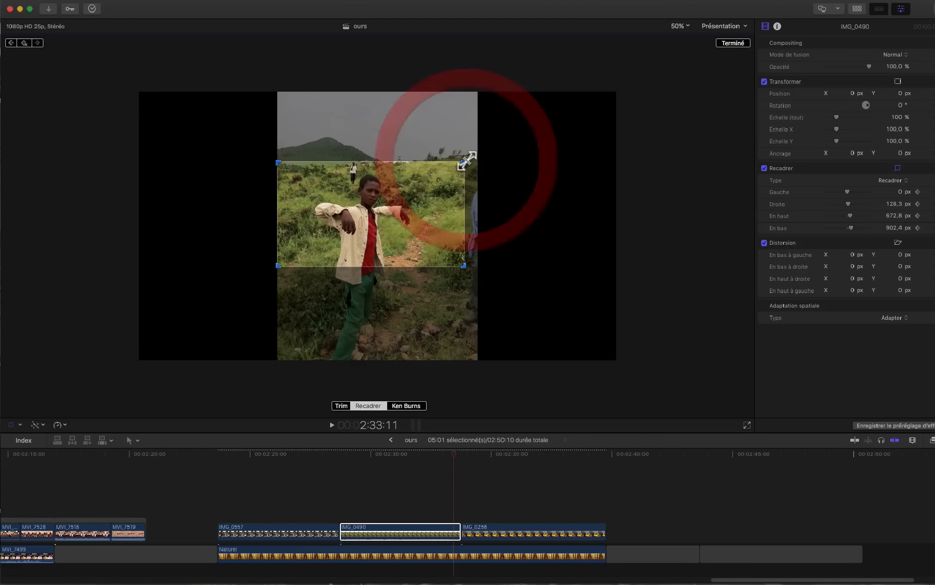
pyautogui.moveTo(453, 454)
pyautogui.mouseDown()
pyautogui.moveTo(341, 468)
pyautogui.moveTo(457, 459)
pyautogui.mouseUp()
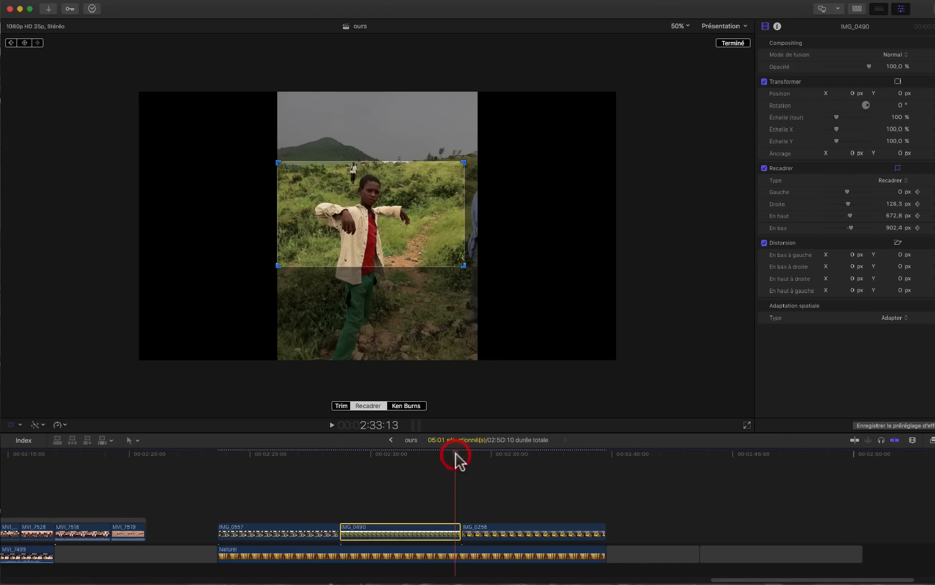
pyautogui.click(733, 43)
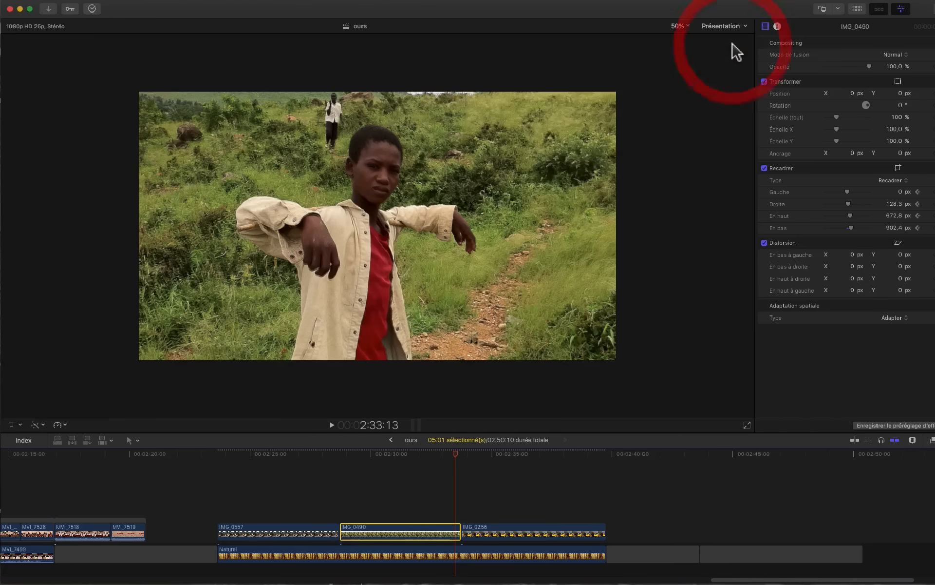
# Play IMG_0490 from its start to review the keyframed crop movement, stopping around 2:32:00
pyautogui.click(342, 455)
pyautogui.press('space')
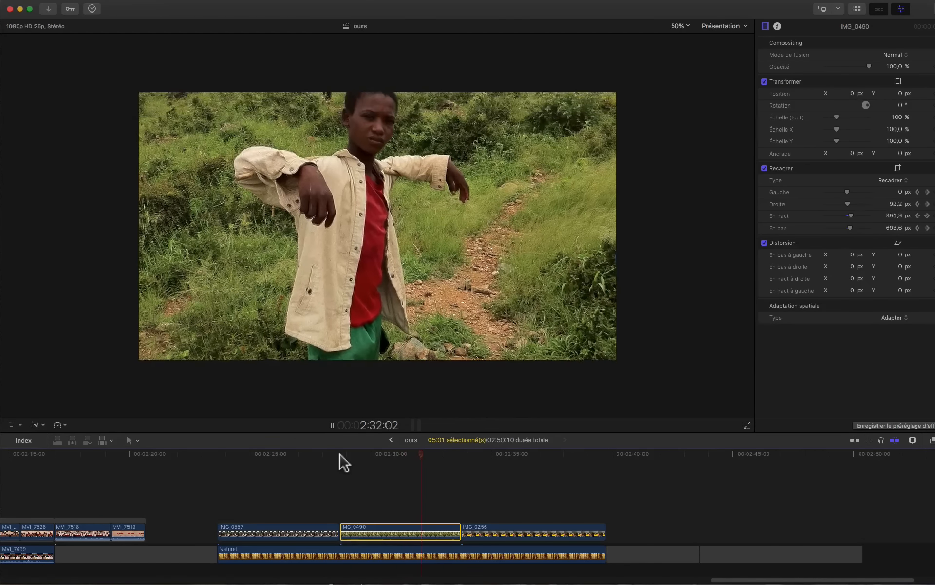
pyautogui.press('space')
pyautogui.click(418, 455)
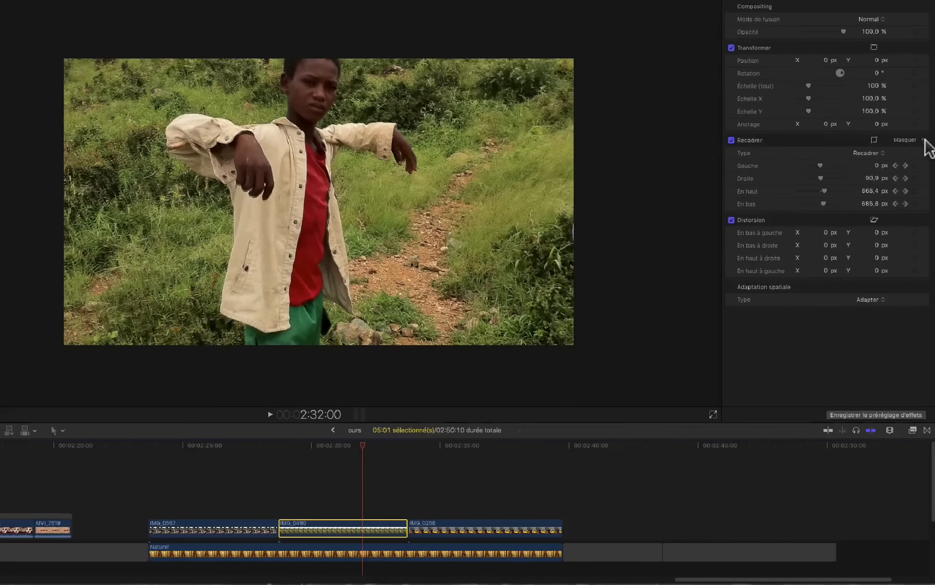
# Reset the crop settings of IMG_0490 and apply the Ken Burns crop effect to the clip
pyautogui.click(934, 159)
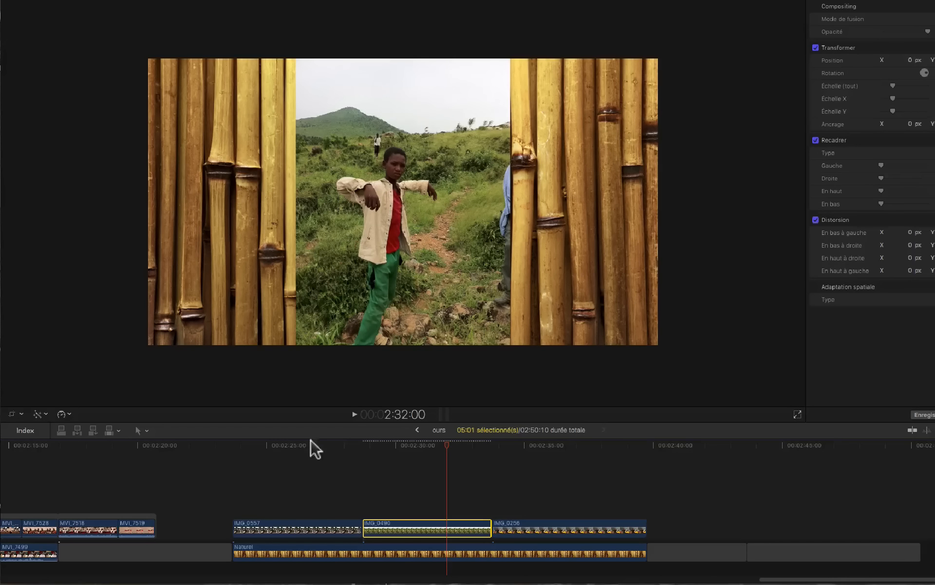
pyautogui.click(12, 414)
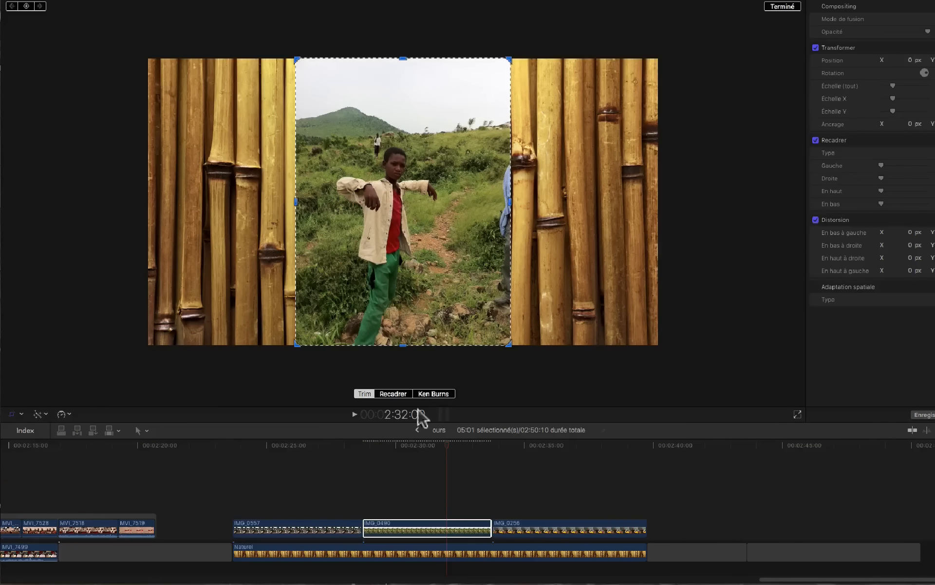
pyautogui.click(438, 393)
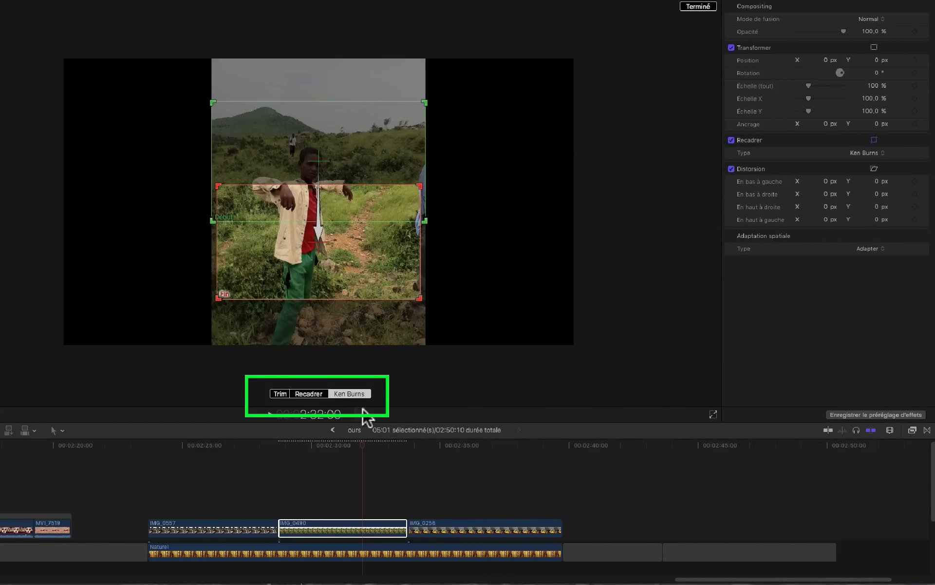
# Switch IMG_0490's crop type between Recadrer and Ken Burns, finishing on Ken Burns
pyautogui.click(312, 394)
pyautogui.click(344, 390)
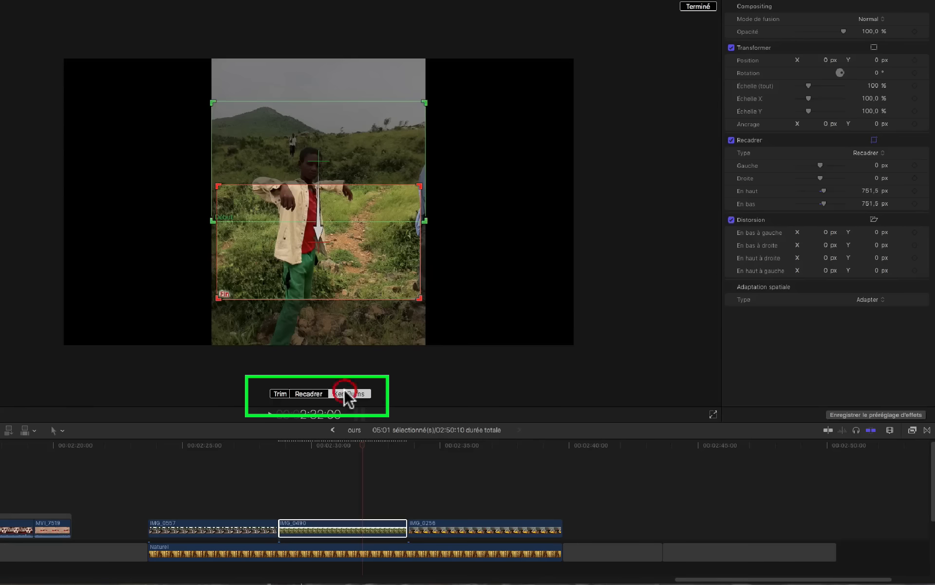
pyautogui.click(316, 392)
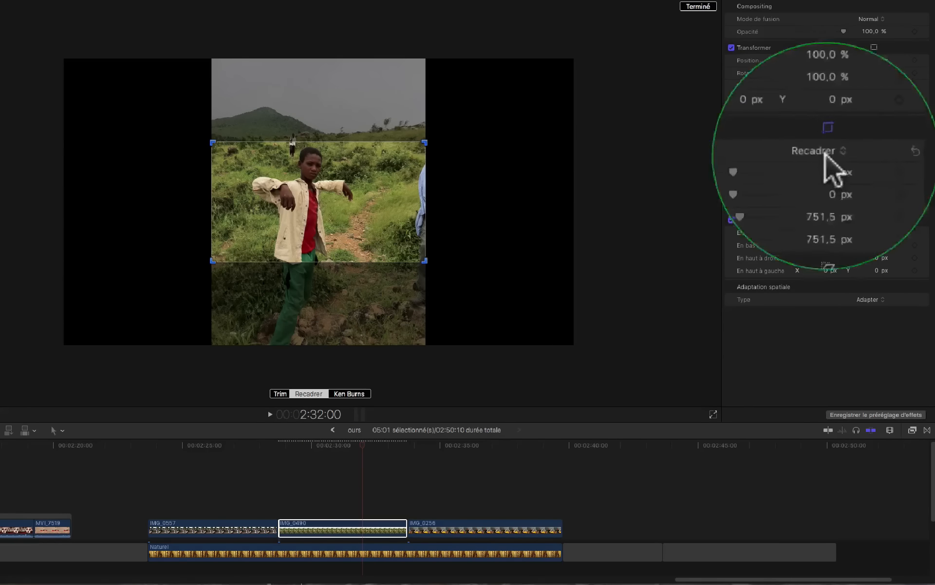
pyautogui.click(868, 152)
pyautogui.click(769, 163)
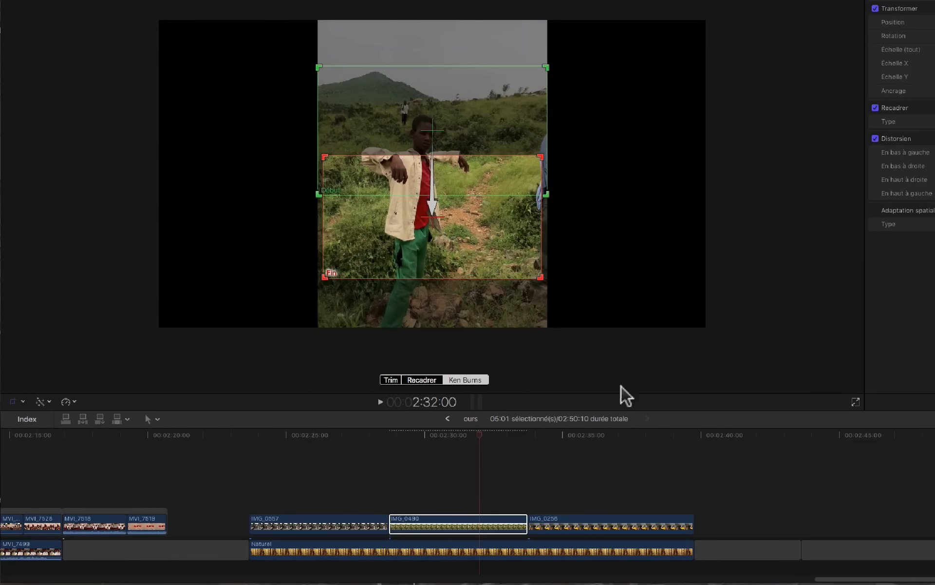
# Apply the Ken Burns crop effect to clip IMG_0256
pyautogui.click(607, 431)
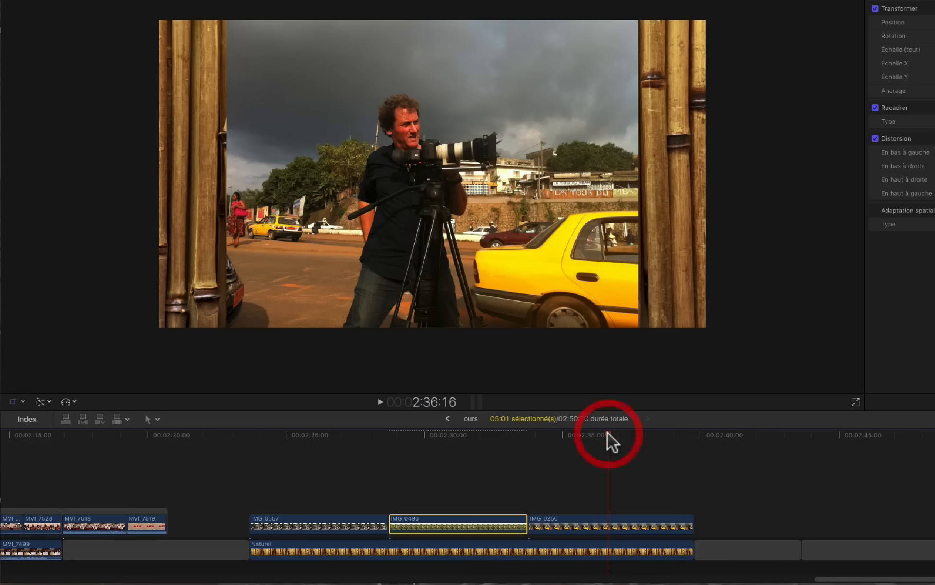
pyautogui.click(608, 517)
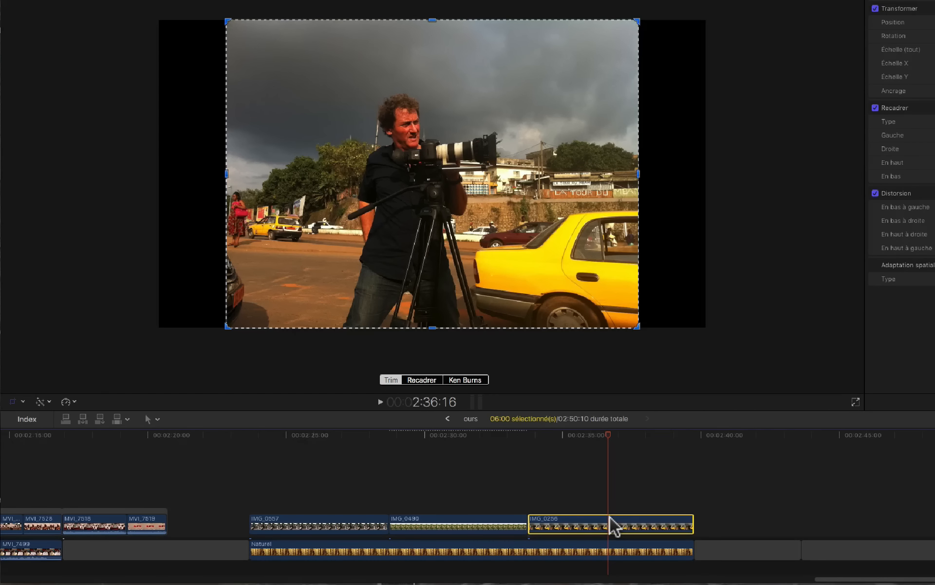
pyautogui.click(471, 381)
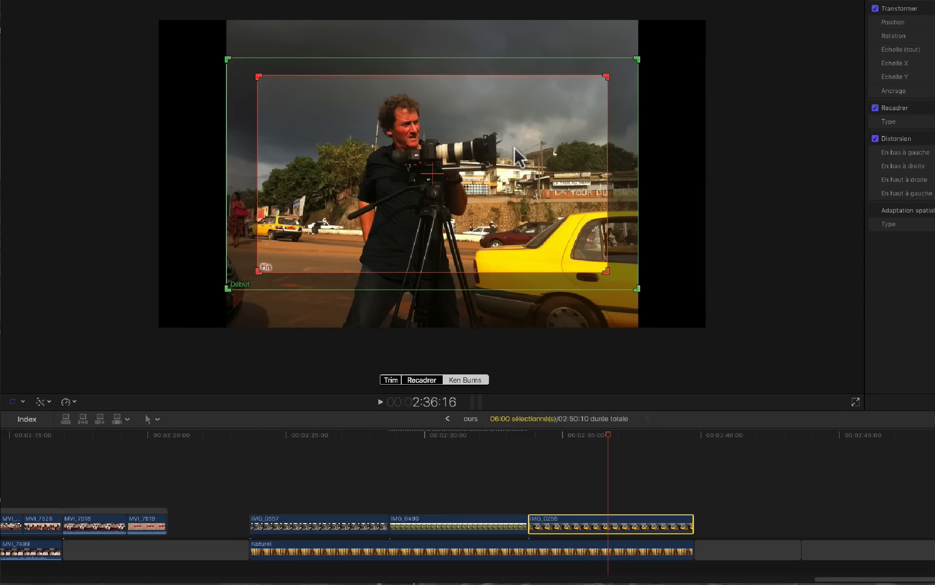
# Swap the Ken Burns start and end frames of IMG_0490 so the movement runs upward
pyautogui.click(452, 522)
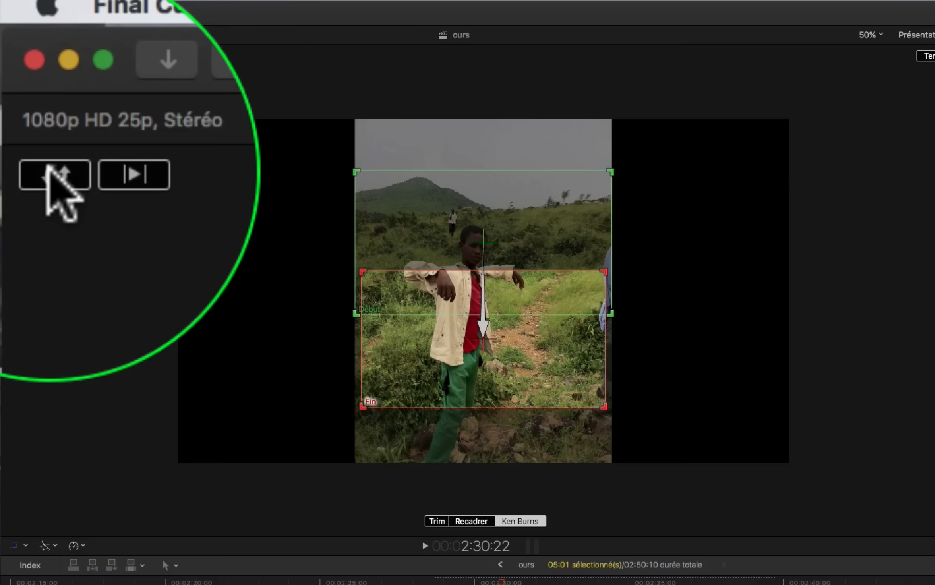
pyautogui.click(51, 173)
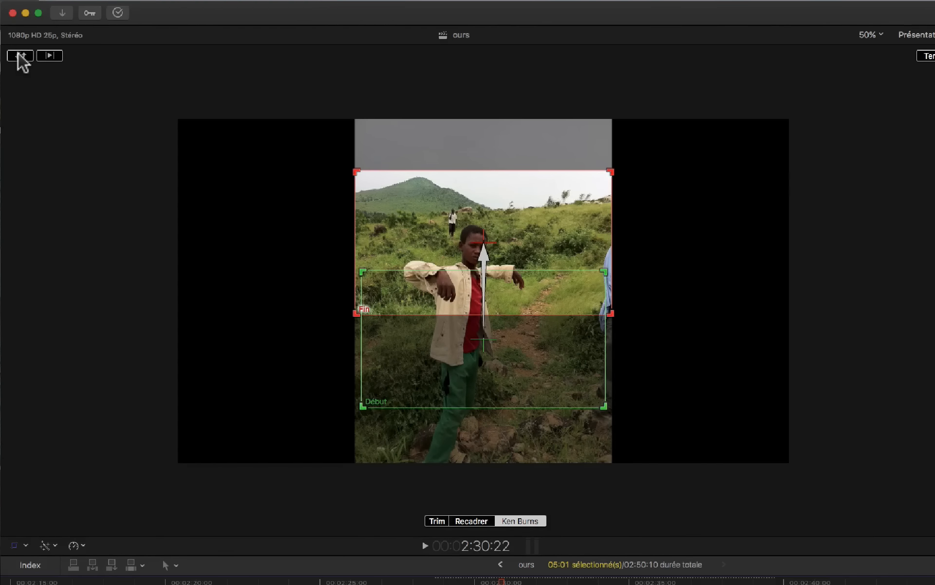
pyautogui.click(20, 55)
pyautogui.click(20, 55)
pyautogui.click(20, 55)
pyautogui.click(20, 55)
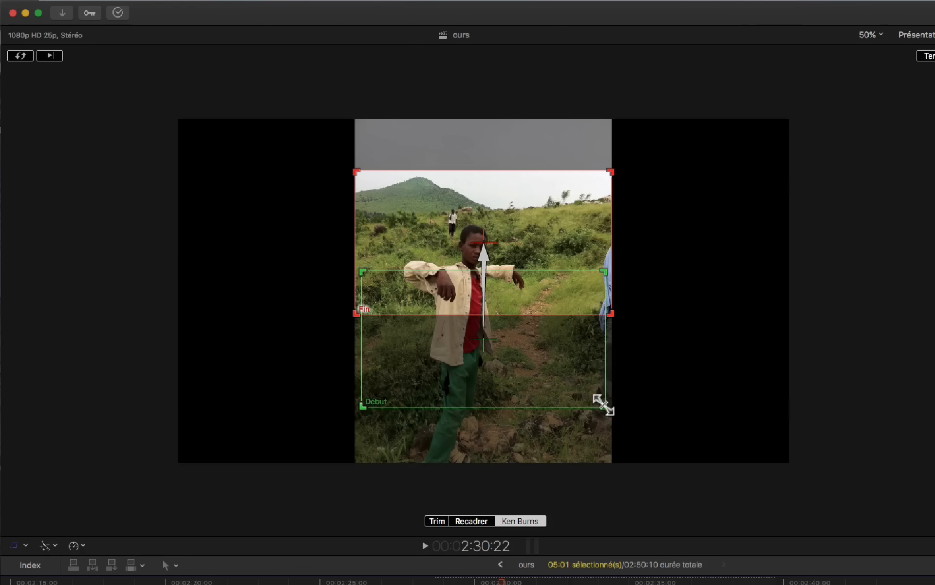
# Enlarge IMG_0490's Ken Burns start frame to nearly full image width, lower it slightly, and shrink the end frame toward its upper-left corner
pyautogui.moveTo(603, 405)
pyautogui.mouseDown()
pyautogui.moveTo(623, 411)
pyautogui.moveTo(613, 412)
pyautogui.mouseUp()
pyautogui.moveTo(568, 388); pyautogui.dragTo(568, 393)
pyautogui.click(501, 191)
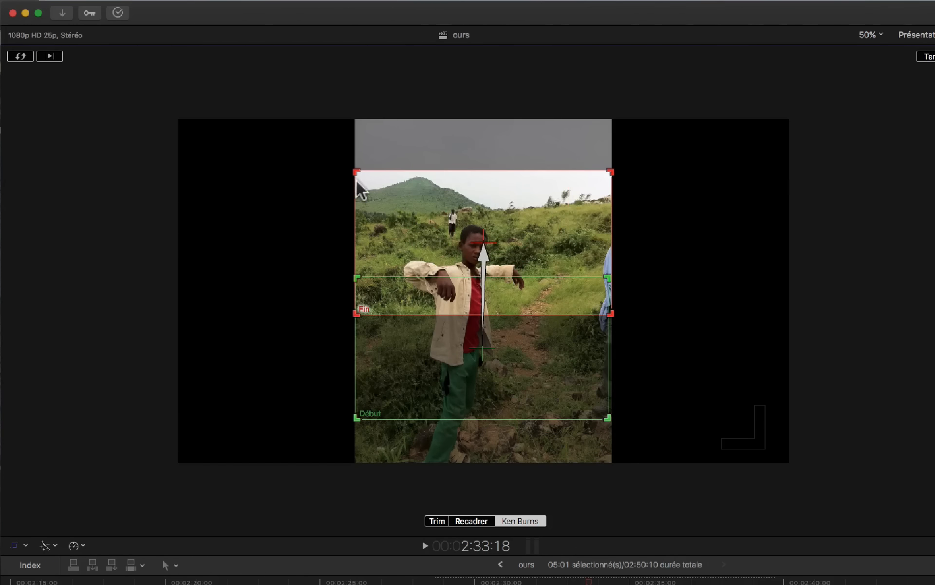
pyautogui.click(357, 174)
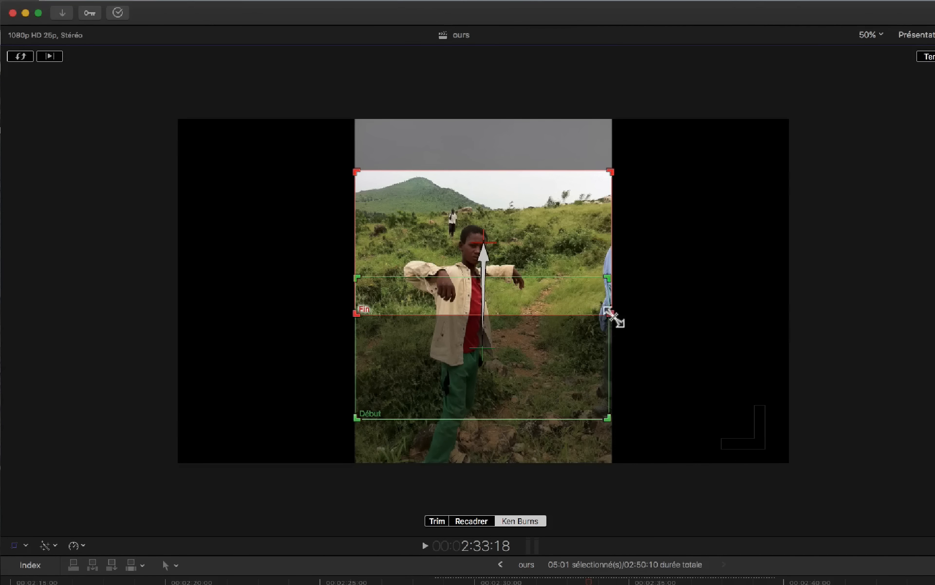
pyautogui.moveTo(614, 316); pyautogui.dragTo(581, 303)
pyautogui.moveTo(555, 229); pyautogui.dragTo(554, 228)
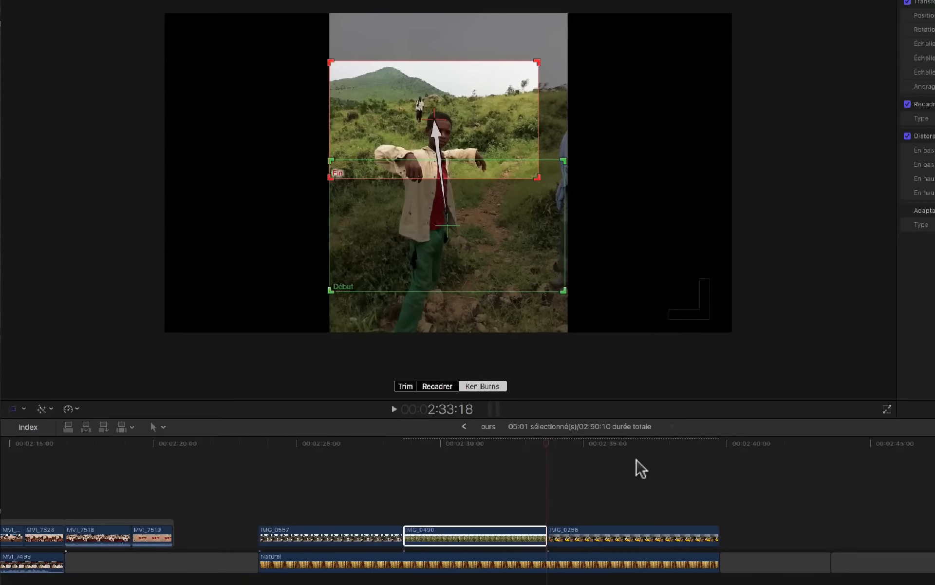
# Lower IMG_0256's Ken Burns start frame to the image's bottom edge, shift its end frame up and right, and preview the animation
pyautogui.click(651, 580)
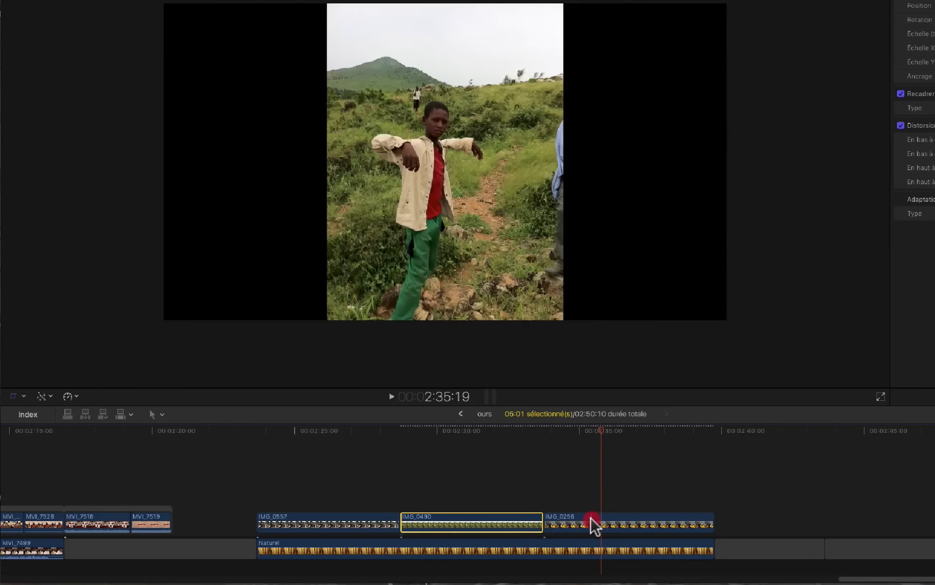
pyautogui.click(596, 526)
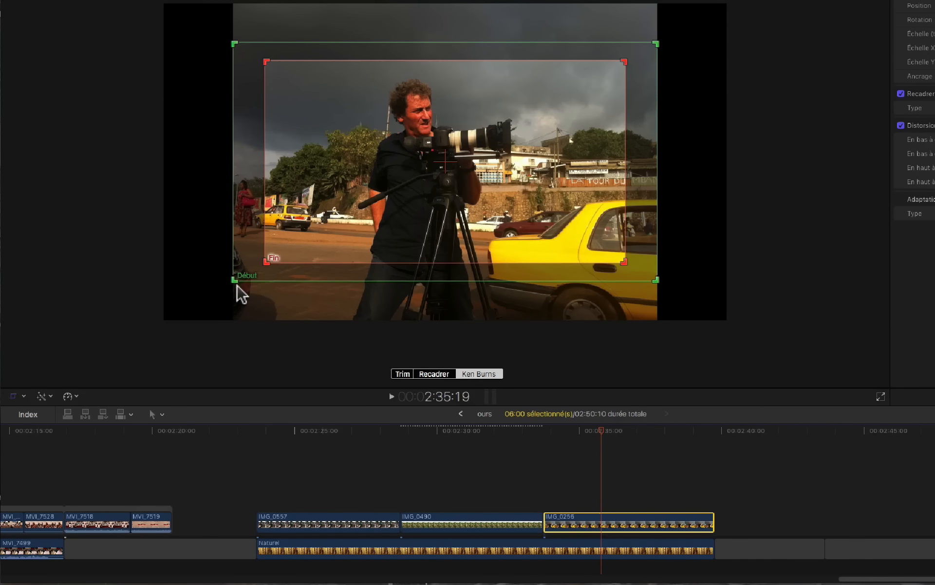
pyautogui.click(289, 273)
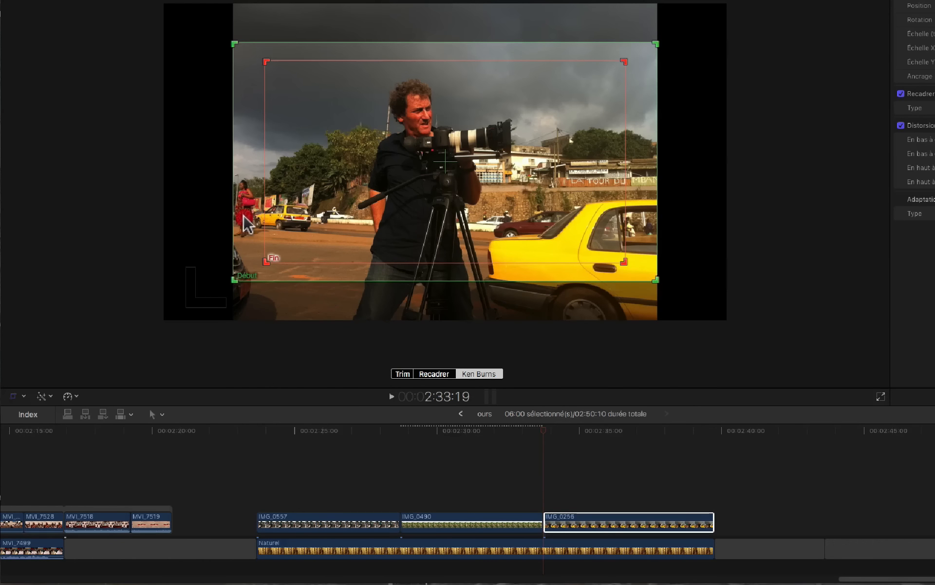
pyautogui.moveTo(244, 241); pyautogui.dragTo(241, 247)
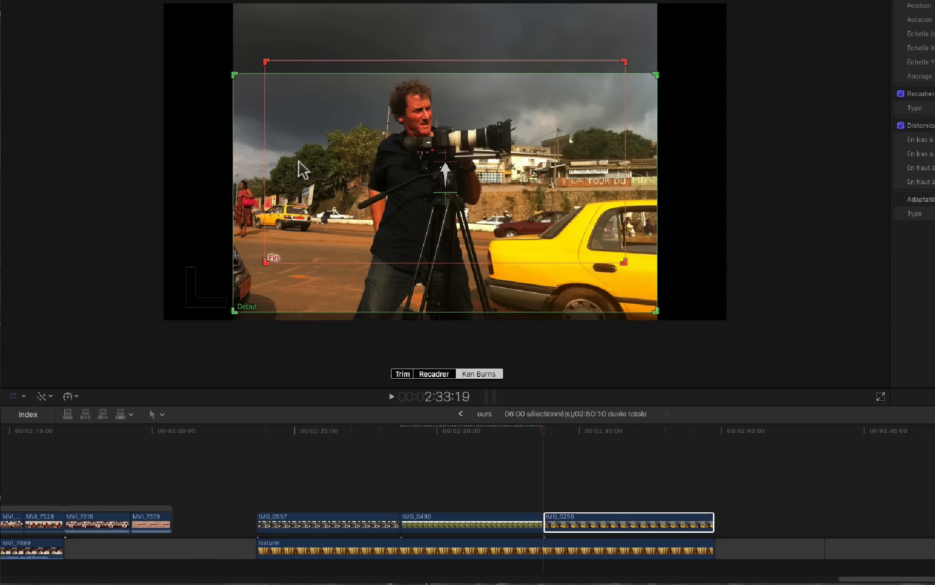
pyautogui.click(268, 64)
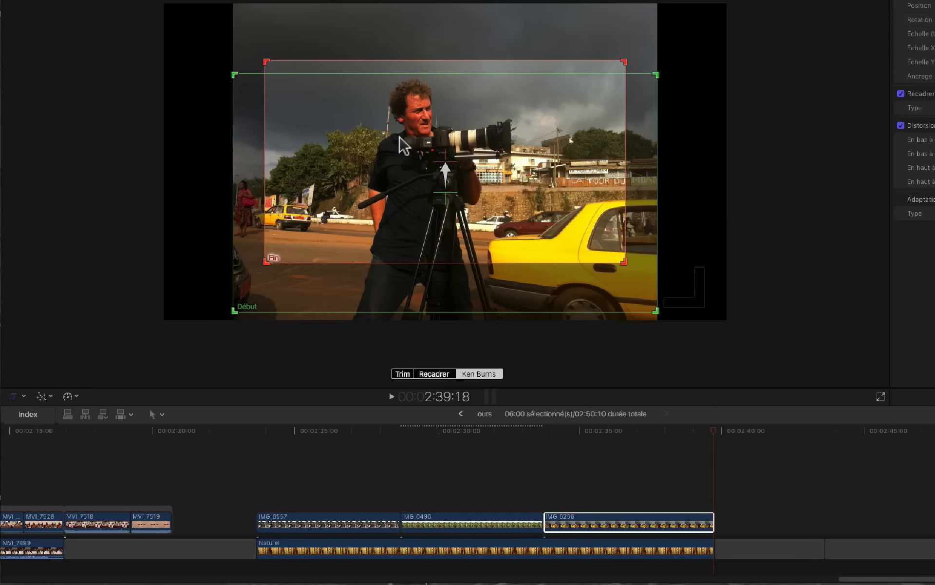
pyautogui.moveTo(402, 144); pyautogui.dragTo(425, 111)
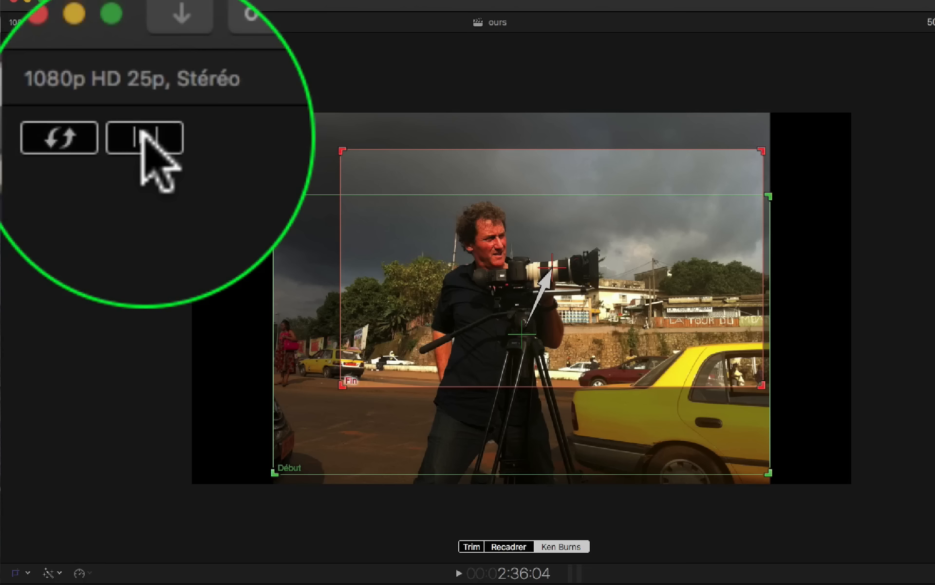
pyautogui.click(54, 44)
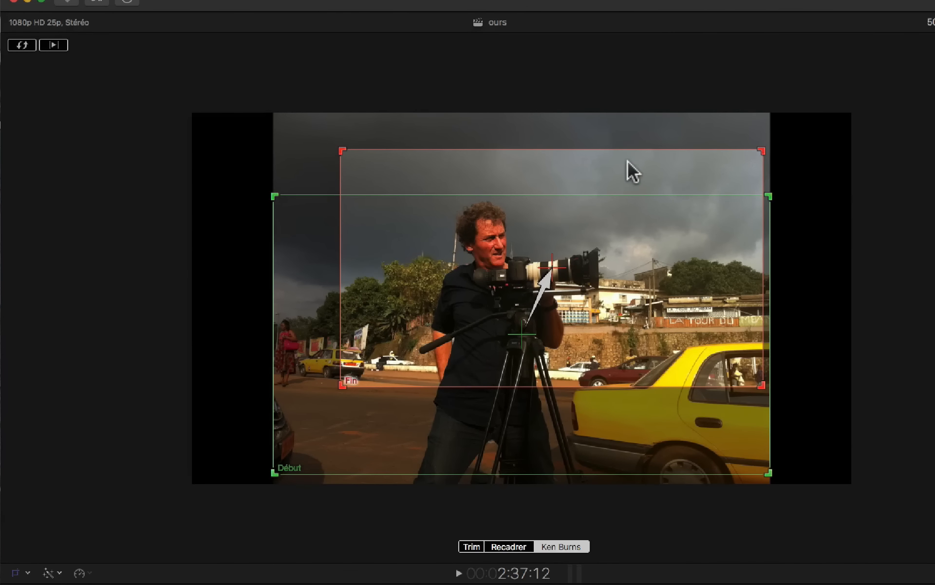
# Refine IMG_0256's Ken Burns move: shift the end frame up and right, shrink it slightly, raise the start frame, preview, and finish editing
pyautogui.moveTo(627, 162)
pyautogui.mouseDown()
pyautogui.moveTo(630, 177)
pyautogui.moveTo(636, 155)
pyautogui.mouseUp()
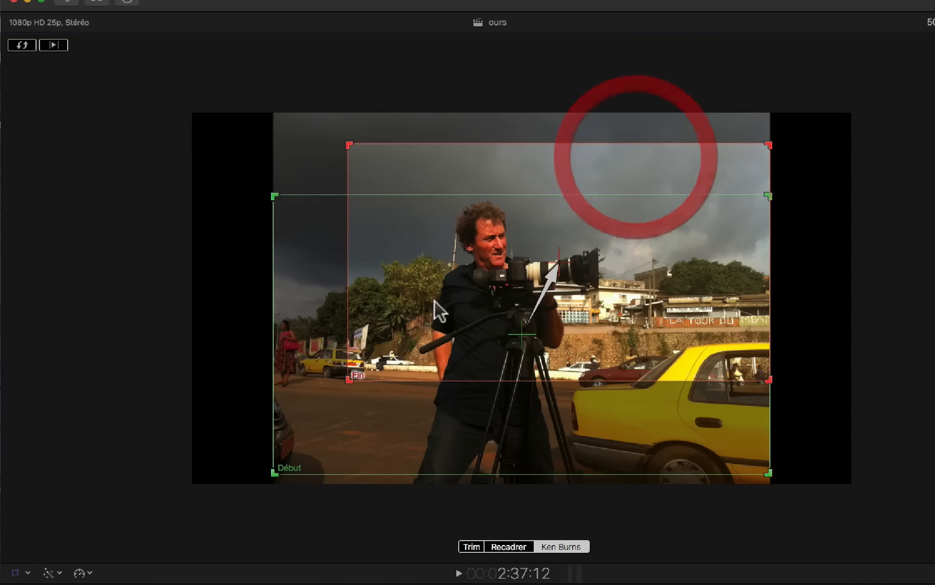
pyautogui.moveTo(321, 410); pyautogui.dragTo(323, 395)
pyautogui.click(57, 46)
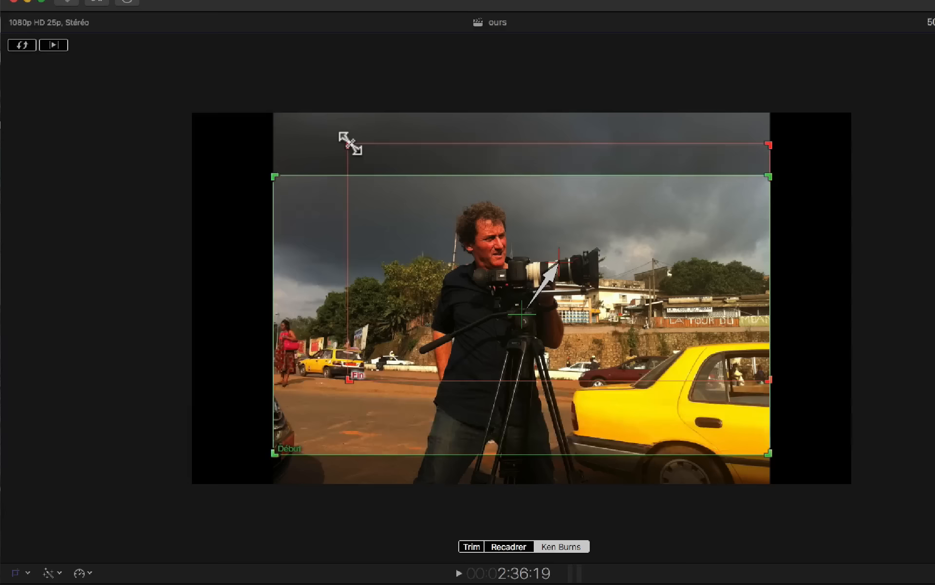
pyautogui.moveTo(351, 143); pyautogui.dragTo(364, 153)
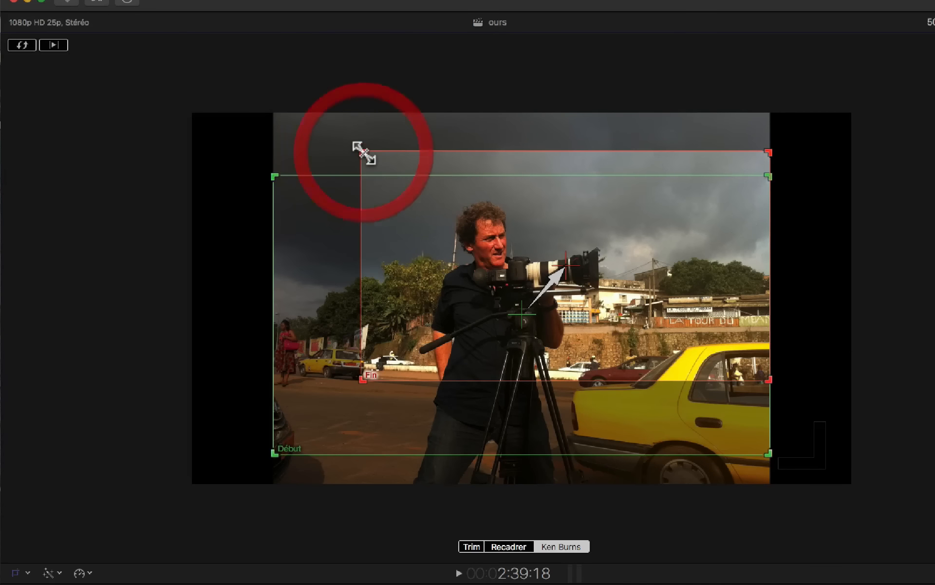
pyautogui.click(51, 42)
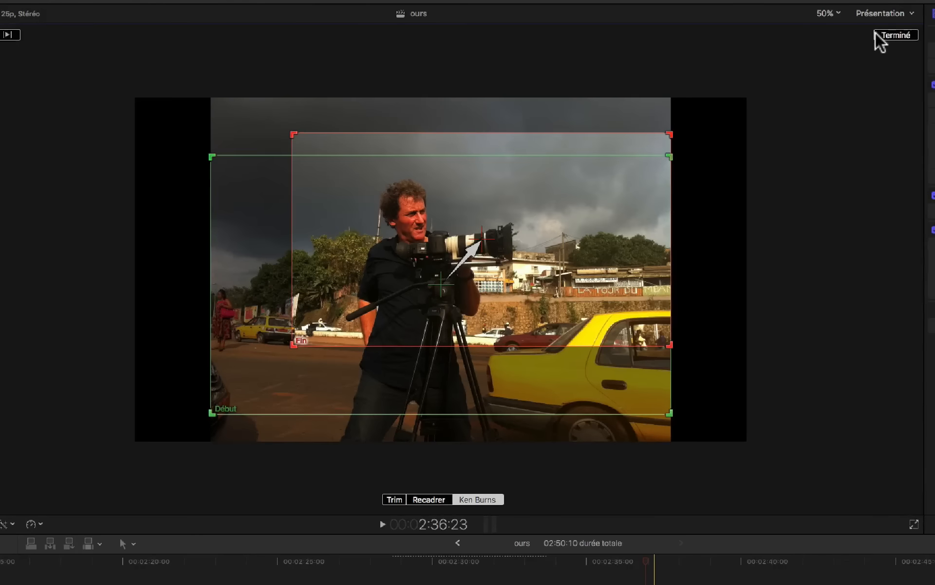
pyautogui.click(877, 34)
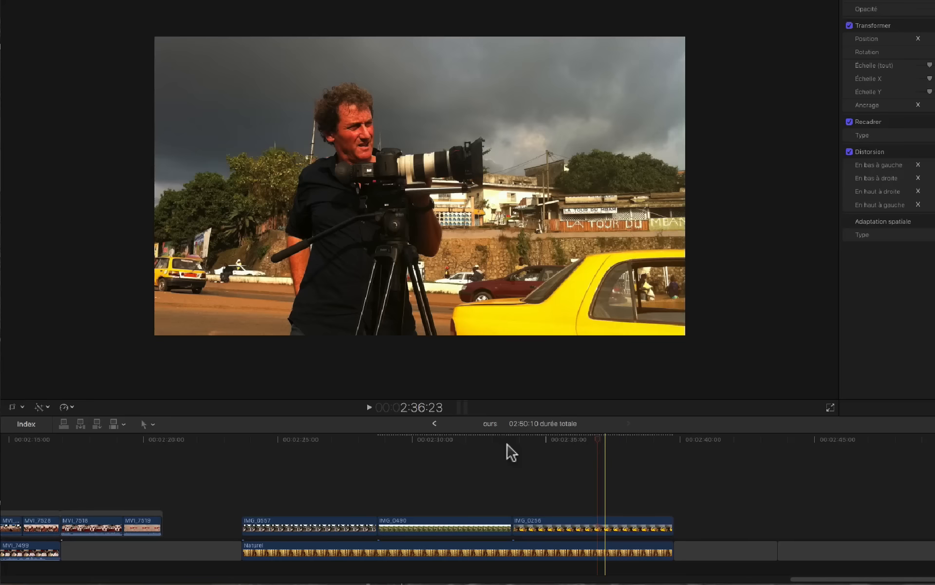
# Play back the sequence from the start of IMG_0490 through IMG_0256 to check both Ken Burns movements
pyautogui.click(378, 442)
pyautogui.press('space')
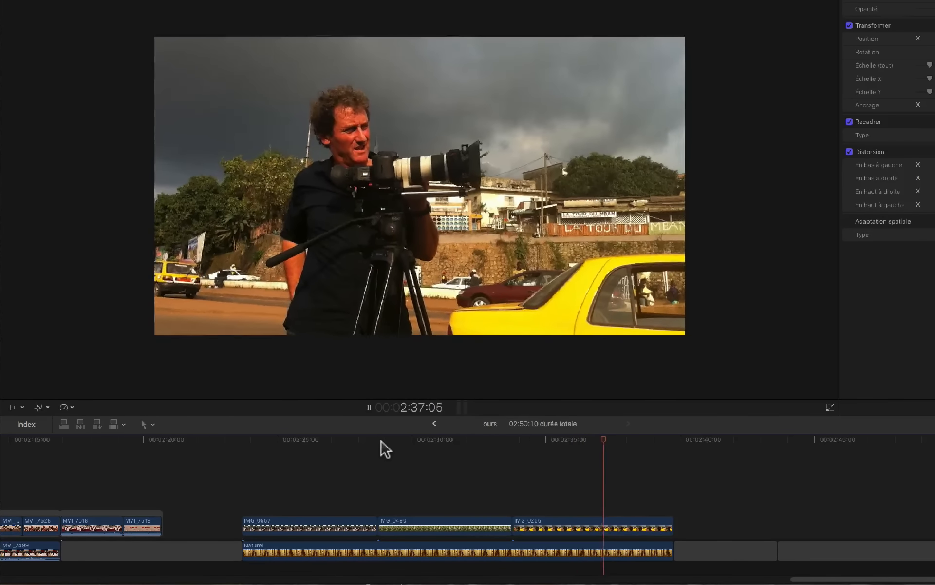
pyautogui.press('space')
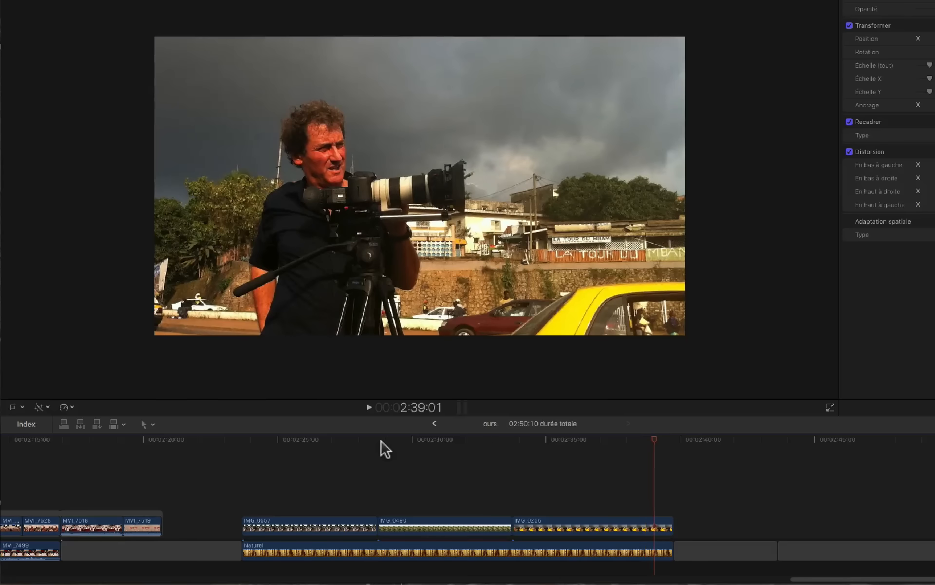
pyautogui.click(378, 438)
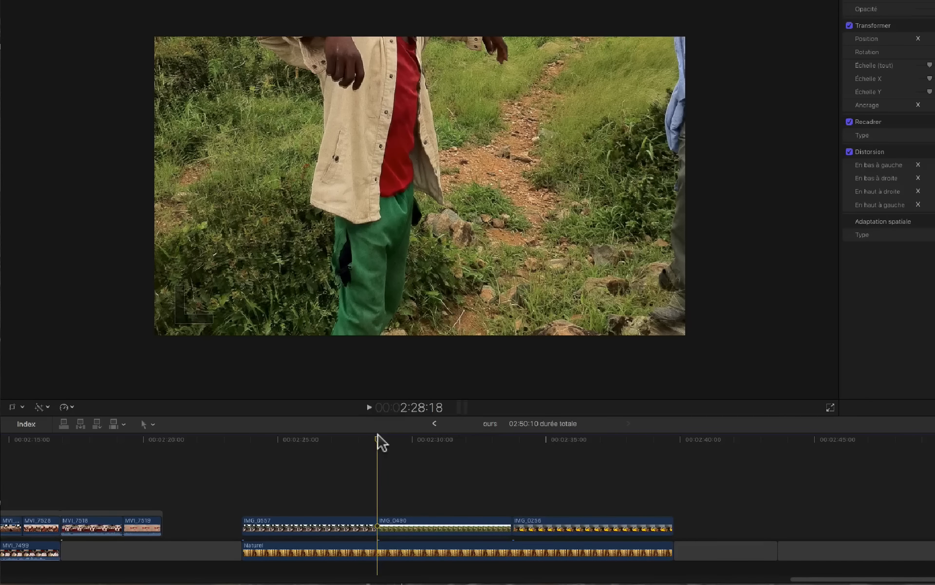
pyautogui.press('space')
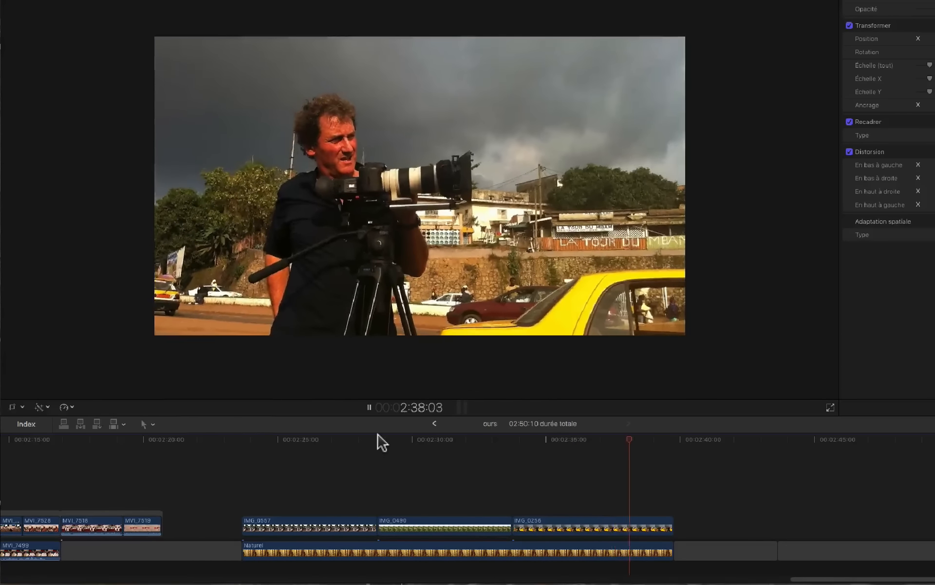
pyautogui.press('space')
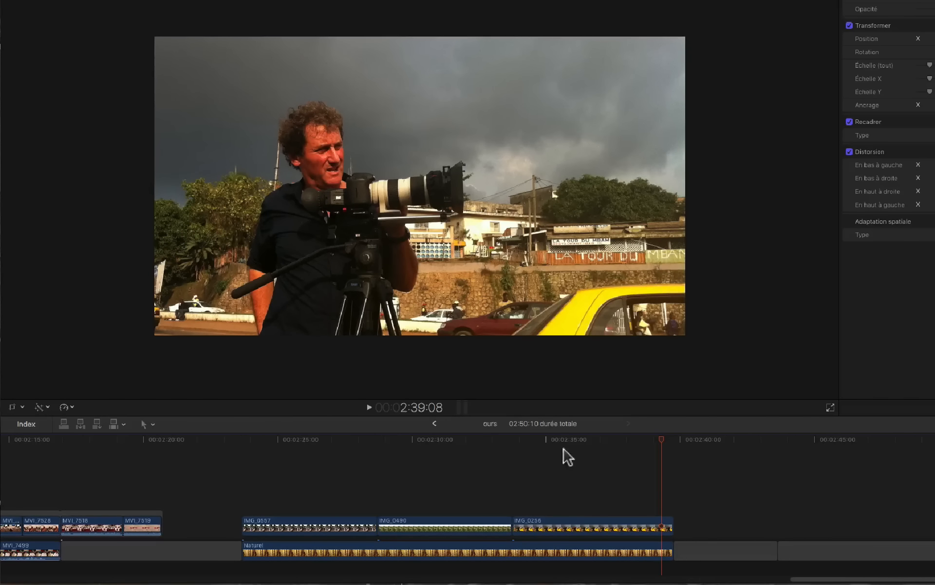
# Reset the crop settings of IMG_0256 to remove its Ken Burns effect and activate the Distortion controls on the clip
pyautogui.click(569, 440)
pyautogui.click(586, 527)
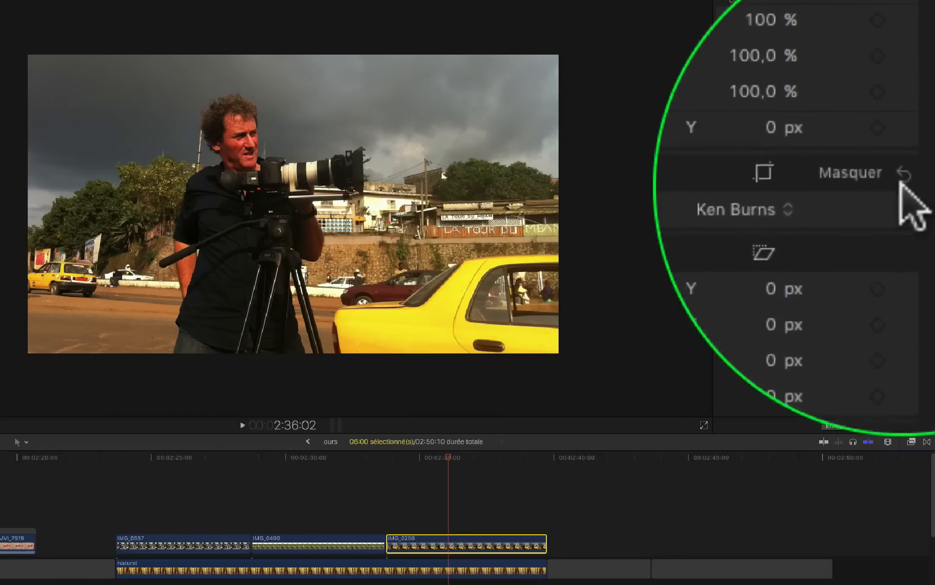
pyautogui.click(903, 185)
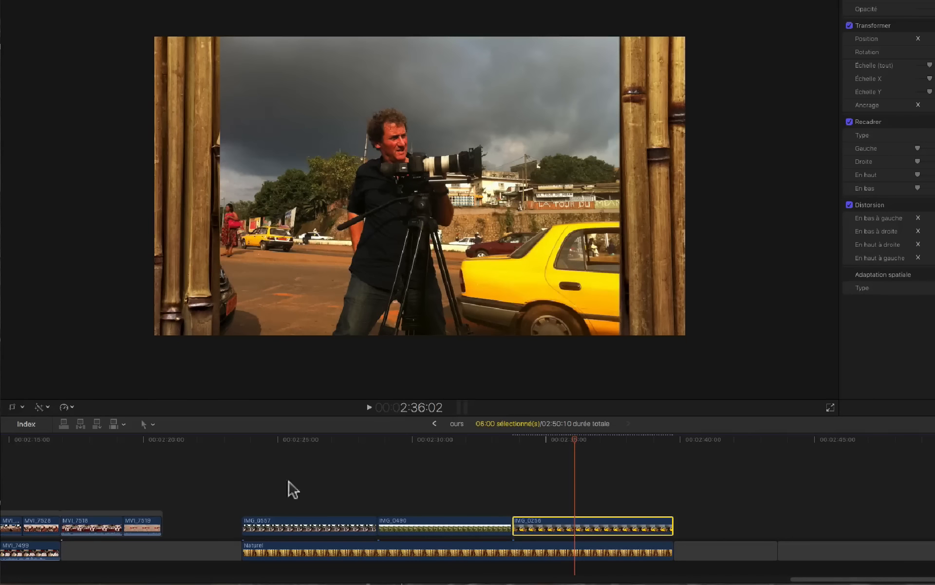
pyautogui.click(18, 408)
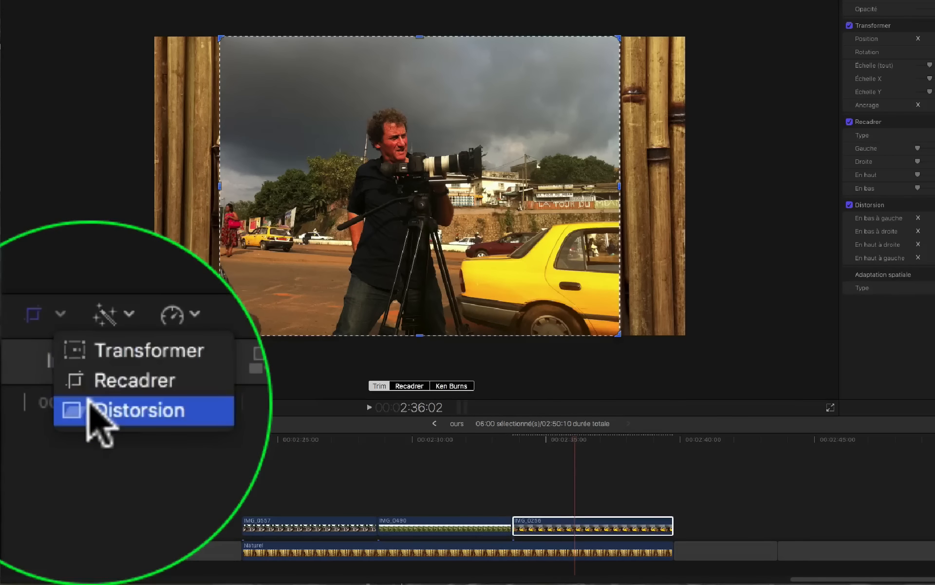
pyautogui.click(93, 408)
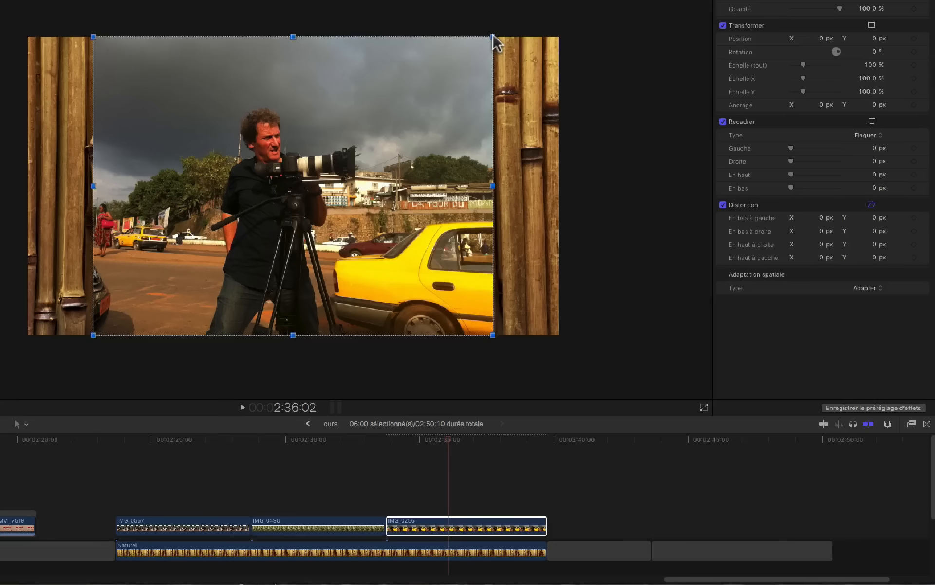
# Distort IMG_0256 freehand by offsetting its upper-right corner about -95, -216 px, nudging both left corners inward, and pulling the lower-right corner up and outward
pyautogui.moveTo(493, 37); pyautogui.dragTo(478, 70)
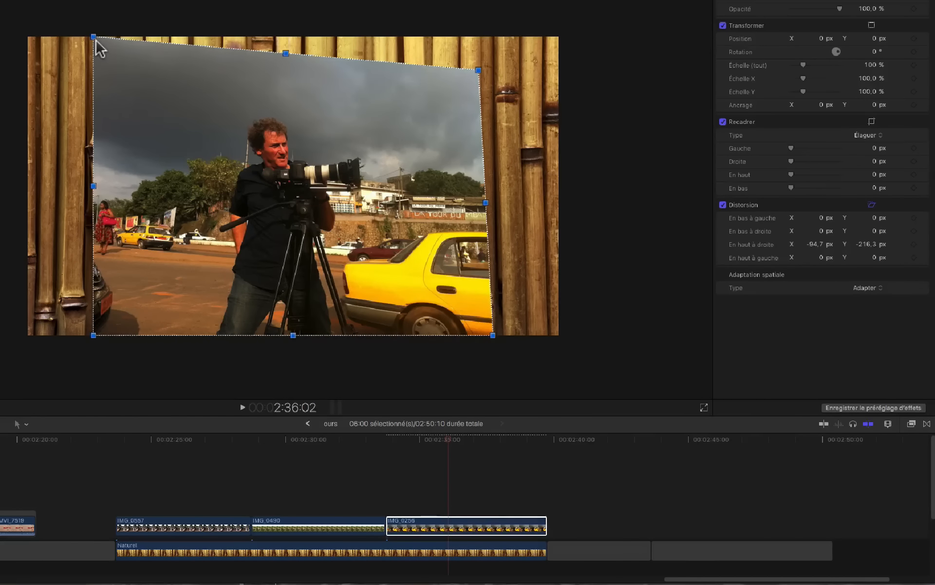
pyautogui.moveTo(94, 38); pyautogui.dragTo(96, 49)
pyautogui.moveTo(91, 336); pyautogui.dragTo(94, 317)
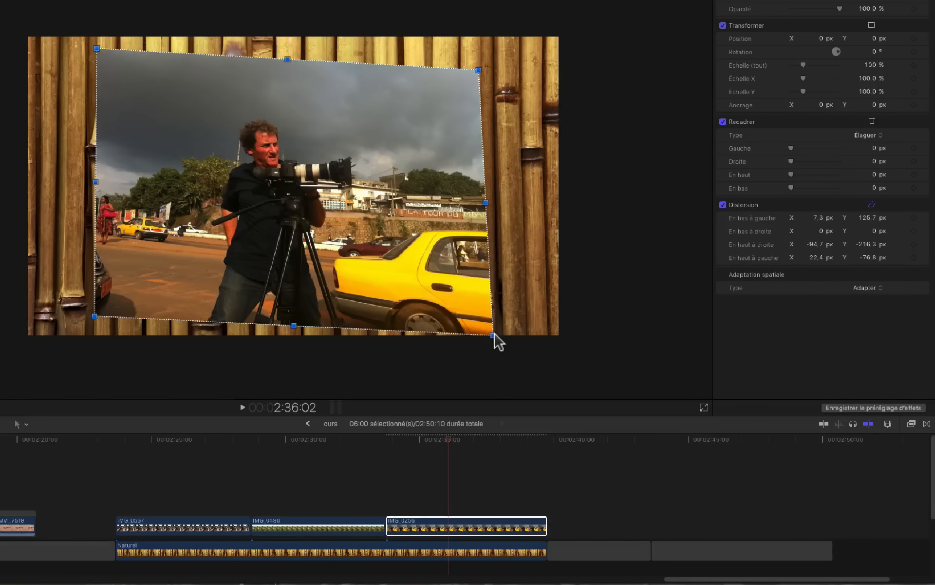
pyautogui.moveTo(493, 335); pyautogui.dragTo(533, 284)
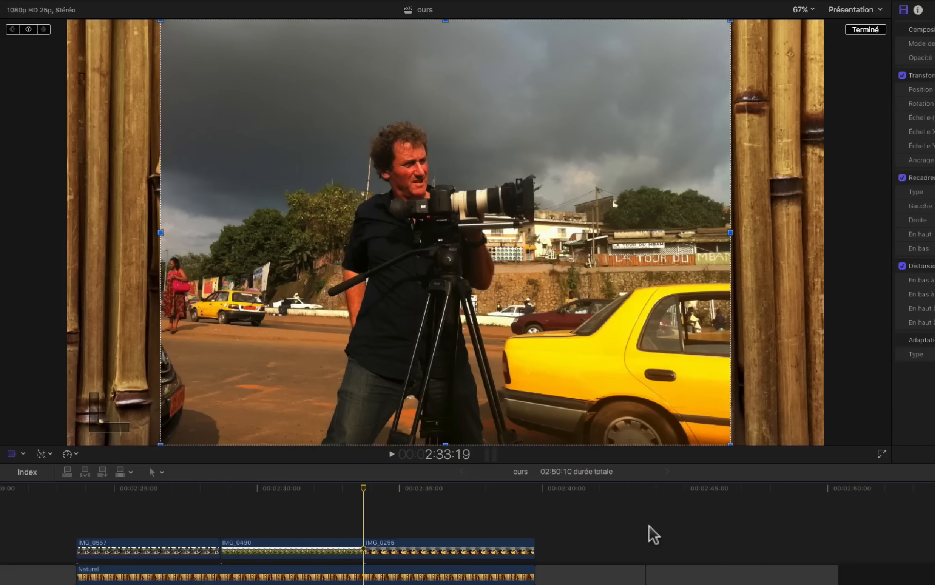
# Keyframe IMG_0256's distortion at the clip's start, 2:33:19, and at 2:36:11 pull both left corners far inward and both right corners slightly inward
pyautogui.moveTo(364, 500)
pyautogui.mouseDown()
pyautogui.moveTo(389, 495)
pyautogui.moveTo(364, 500)
pyautogui.mouseUp()
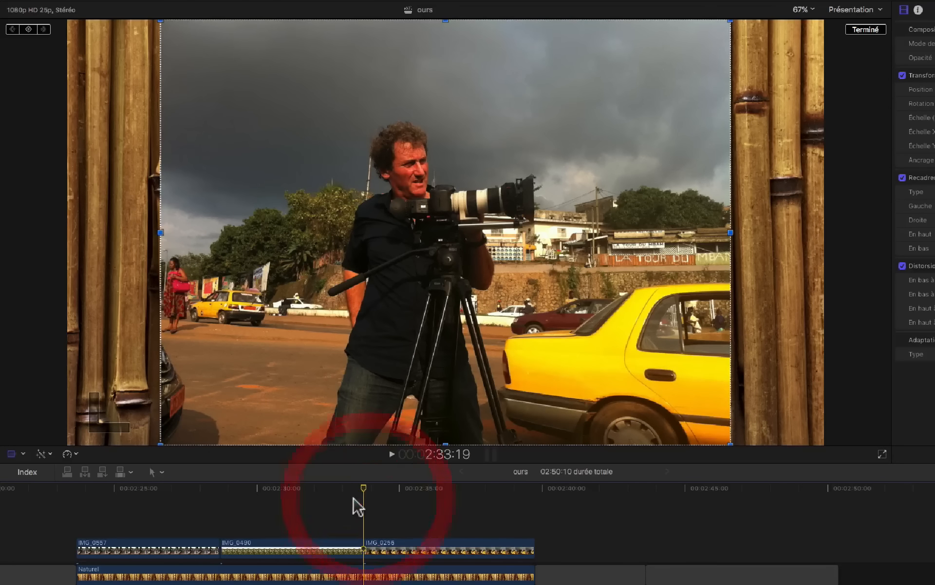
pyautogui.click(27, 29)
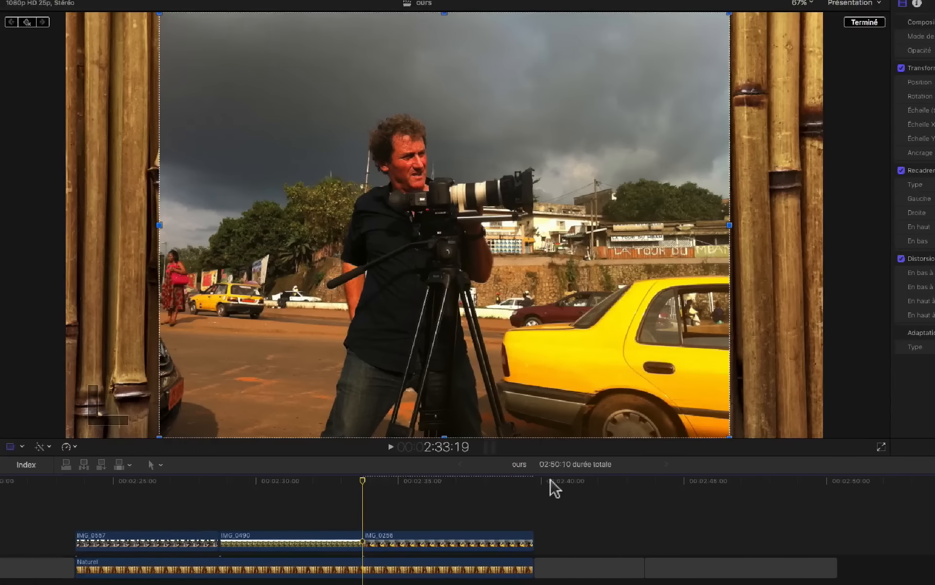
pyautogui.click(441, 492)
pyautogui.moveTo(160, 437); pyautogui.dragTo(305, 374)
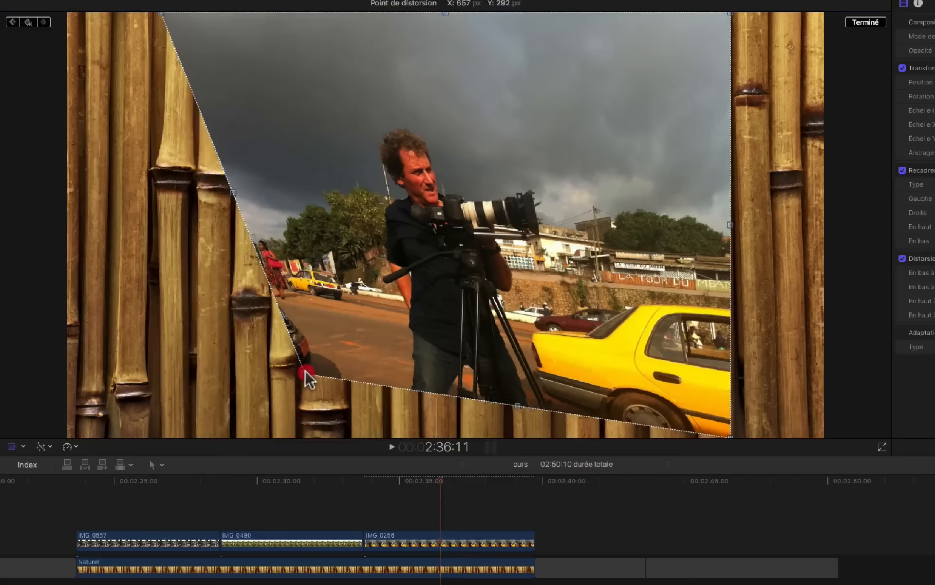
pyautogui.moveTo(161, 15); pyautogui.dragTo(313, 86)
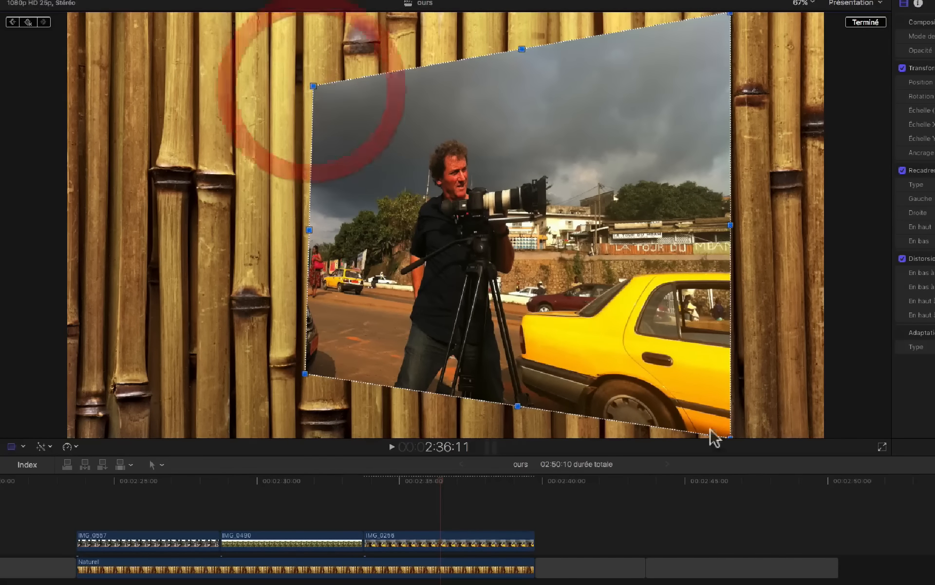
pyautogui.moveTo(731, 436); pyautogui.dragTo(729, 427)
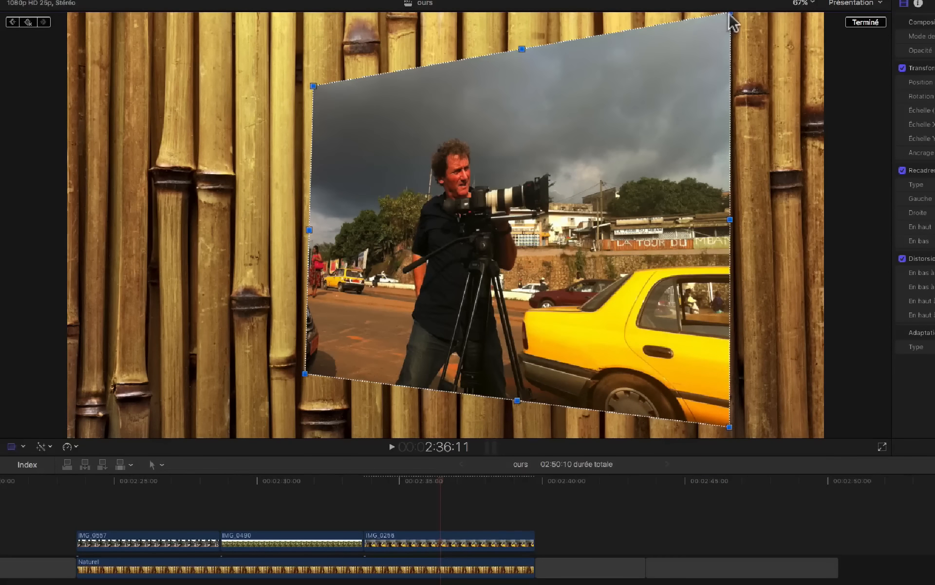
pyautogui.moveTo(731, 13); pyautogui.dragTo(714, 15)
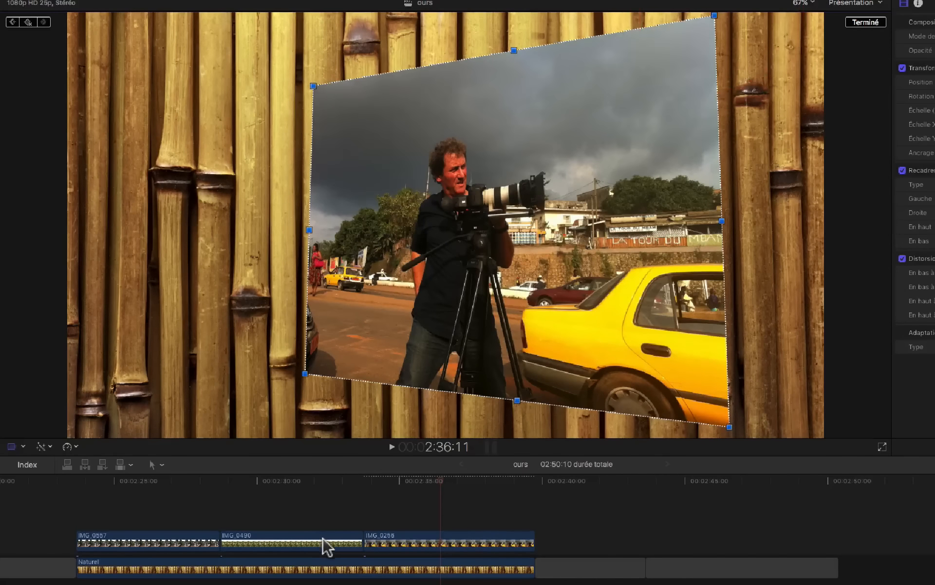
# Play IMG_0256 repeatedly from around its start to review the animated distortion
pyautogui.moveTo(414, 486); pyautogui.dragTo(365, 495)
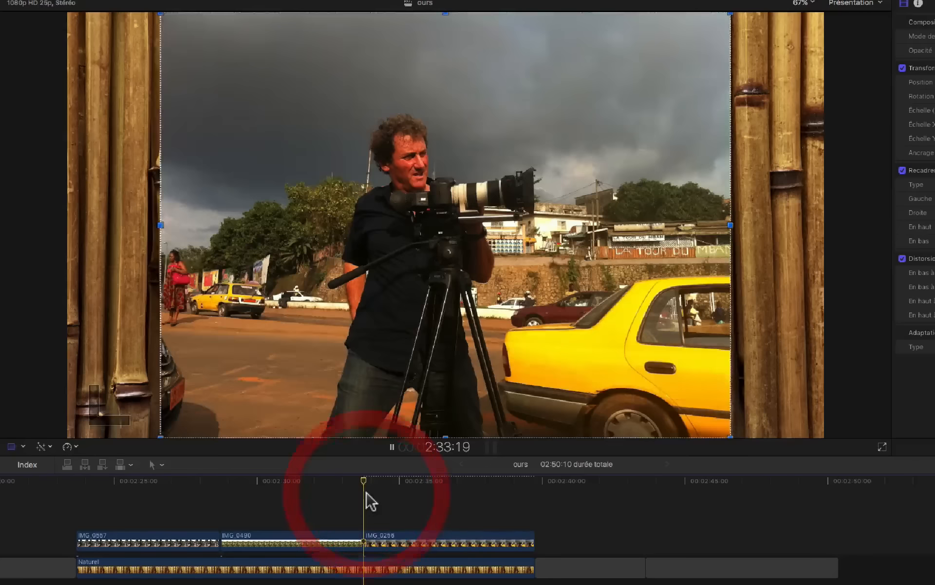
pyautogui.press('space')
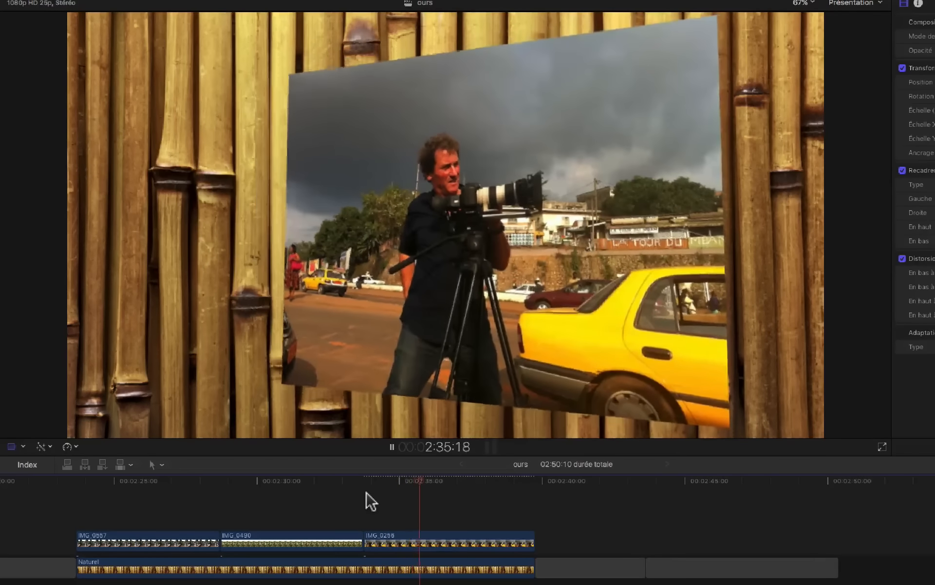
pyautogui.press('space')
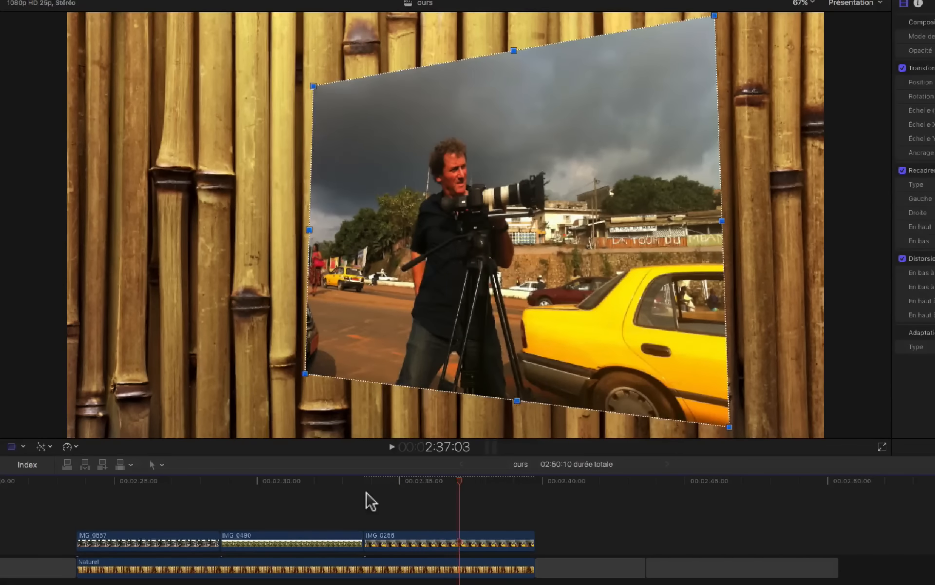
pyautogui.click(357, 481)
pyautogui.press('space')
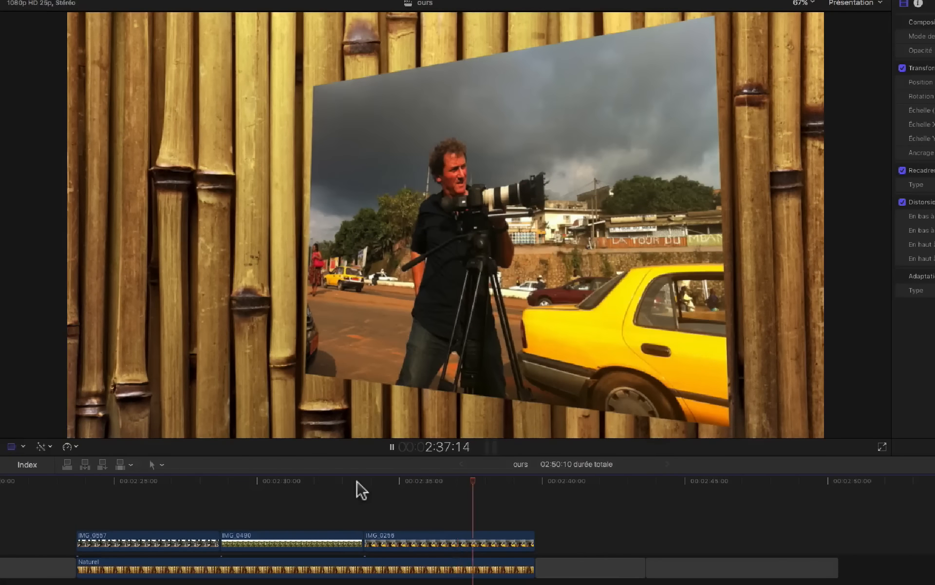
pyautogui.press('space')
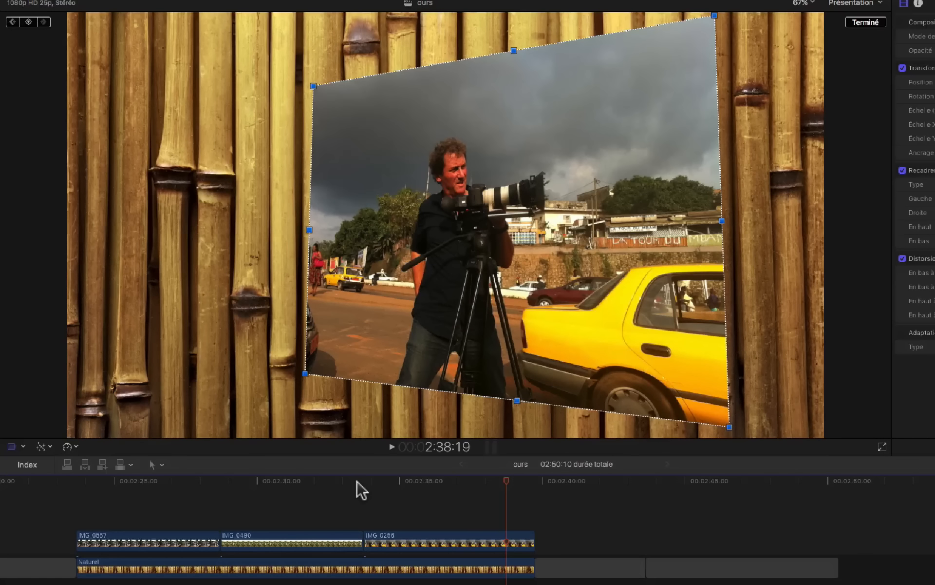
pyautogui.press('space')
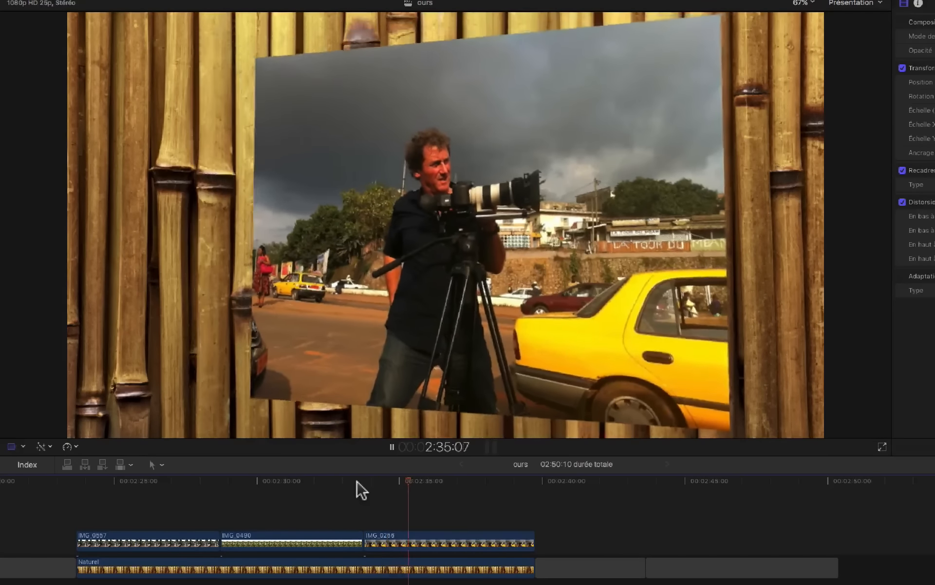
pyautogui.press('space')
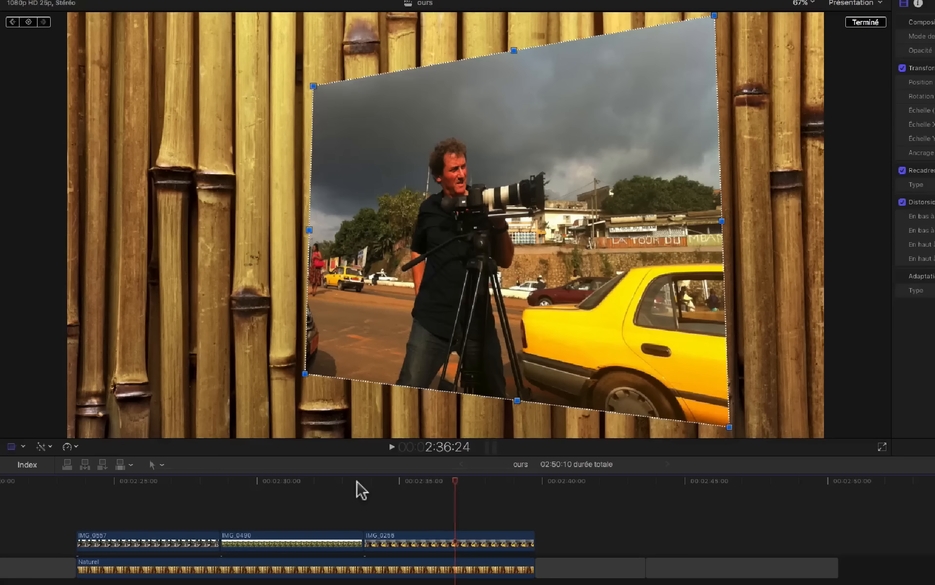